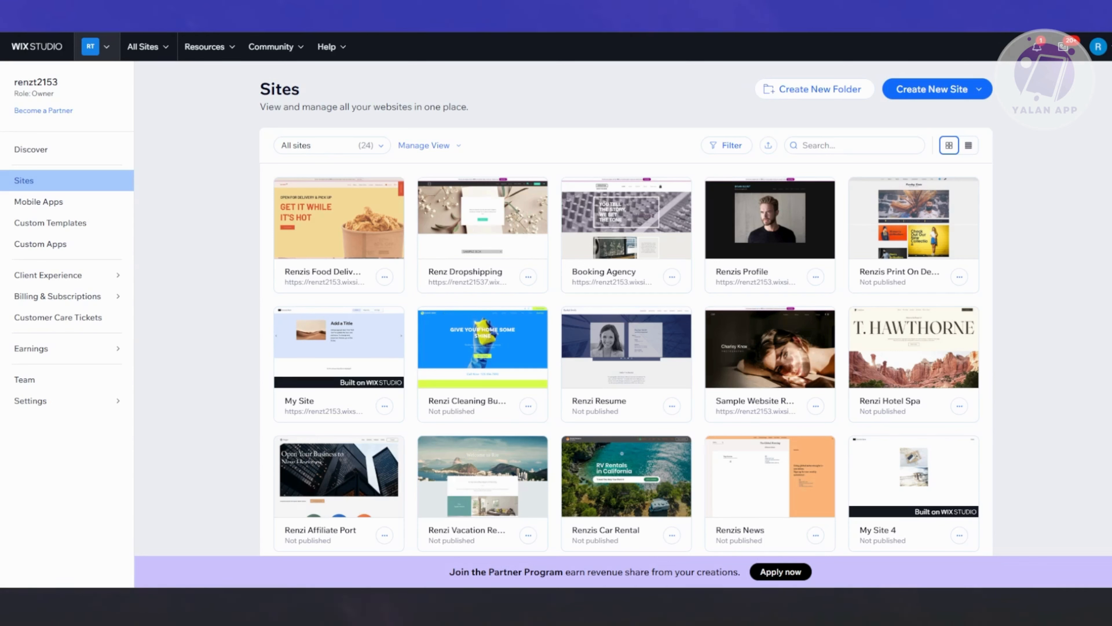
Start creating a new site with Wix Editor, choosing setup without the AI chat
click(917, 96)
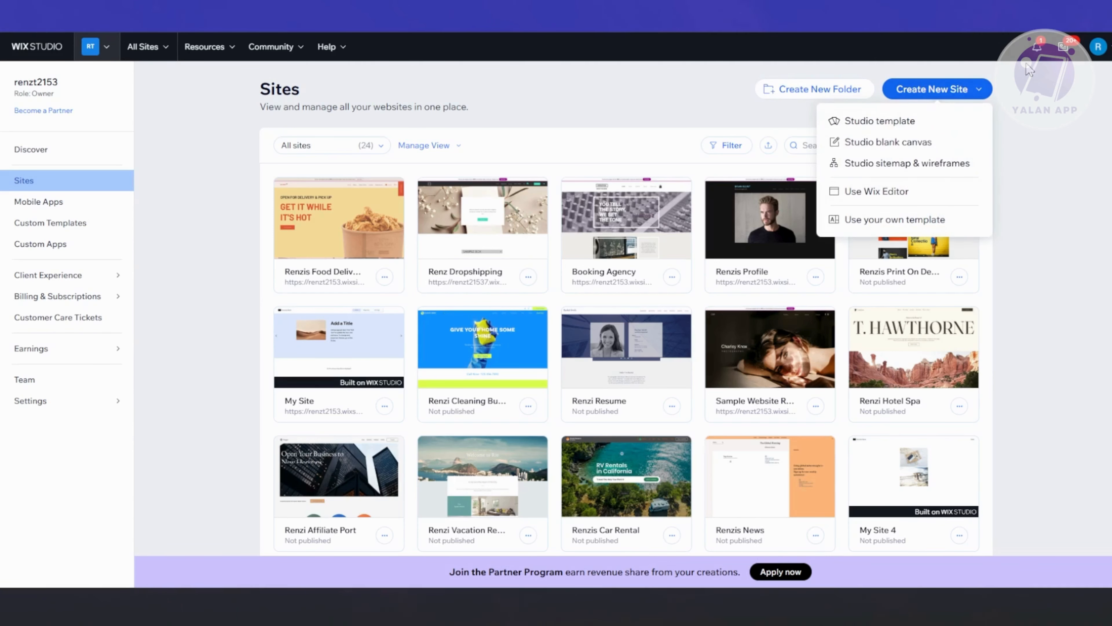
click(909, 191)
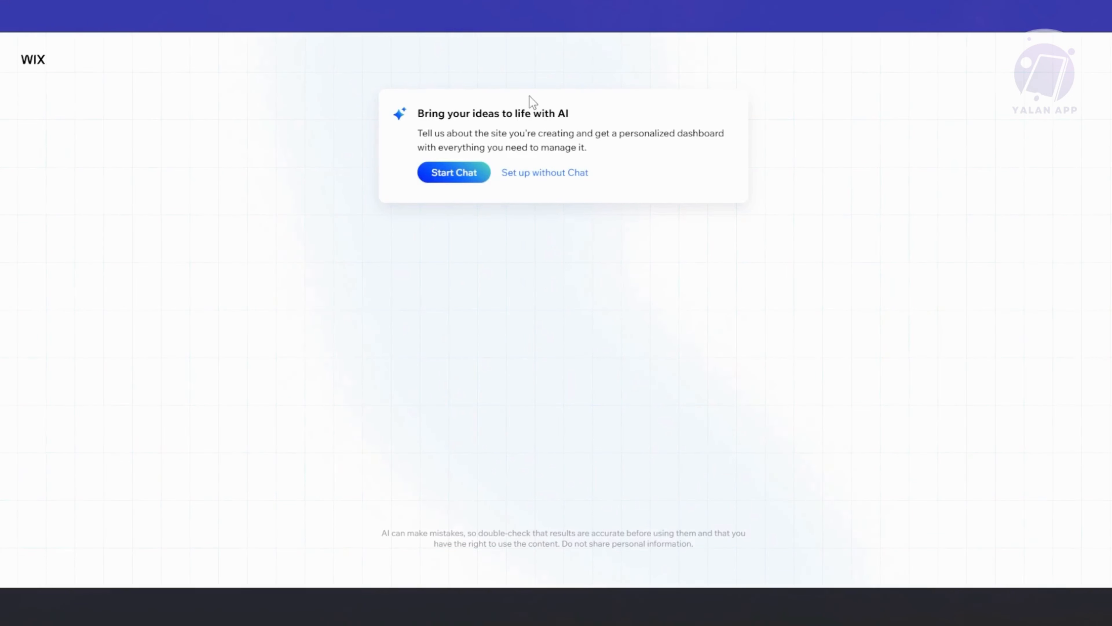
click(564, 176)
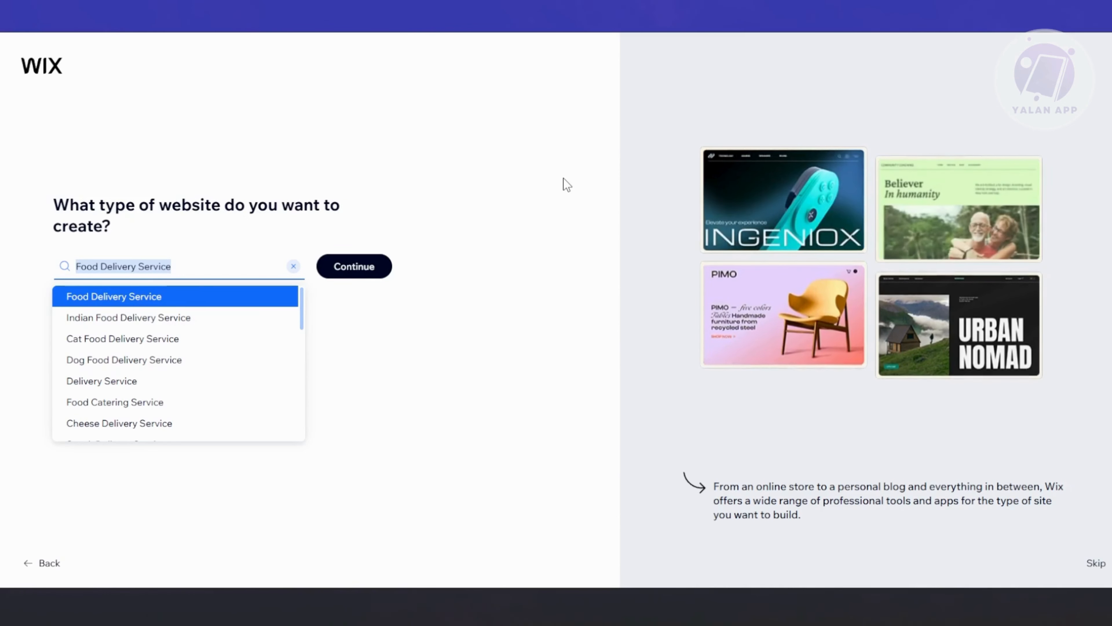
Replace the website type by searching for COACHING, choose Self-Development Coach and continue
click(295, 270)
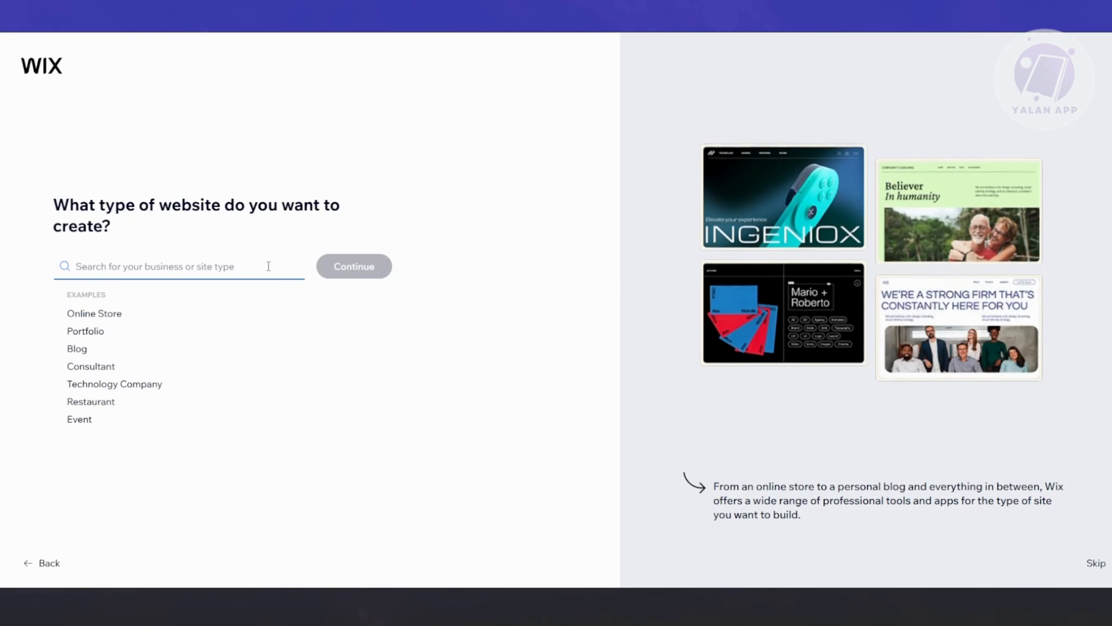
text(COACHI)
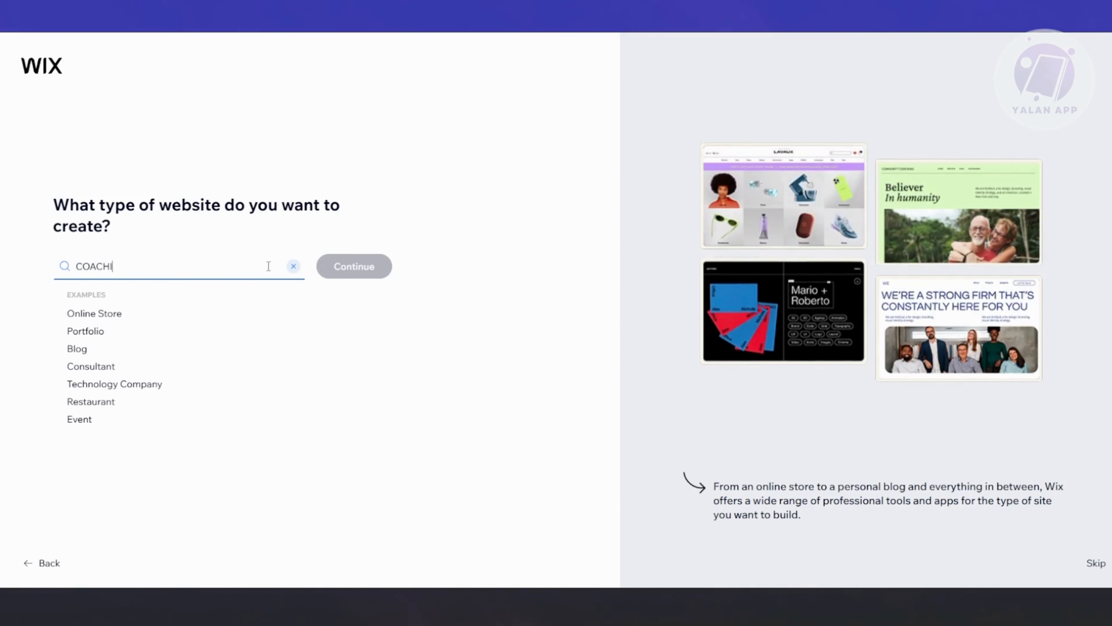
text(NG WEB)
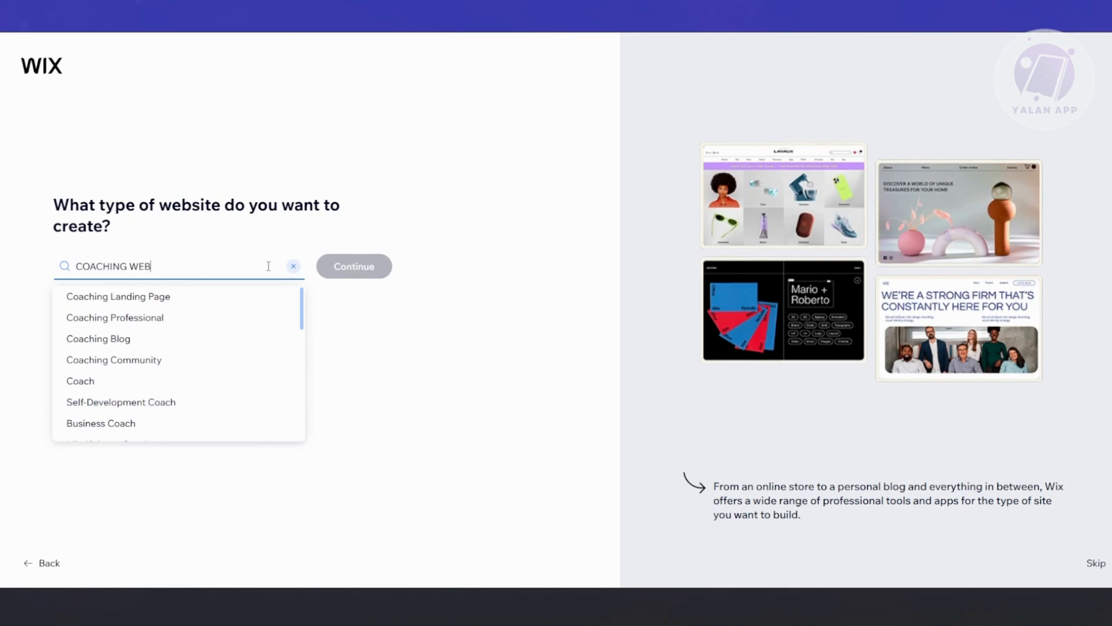
key(BackSpace)
key(BackSpace)
key(BackSpace)
key(BackSpace)
key(BackSpace)
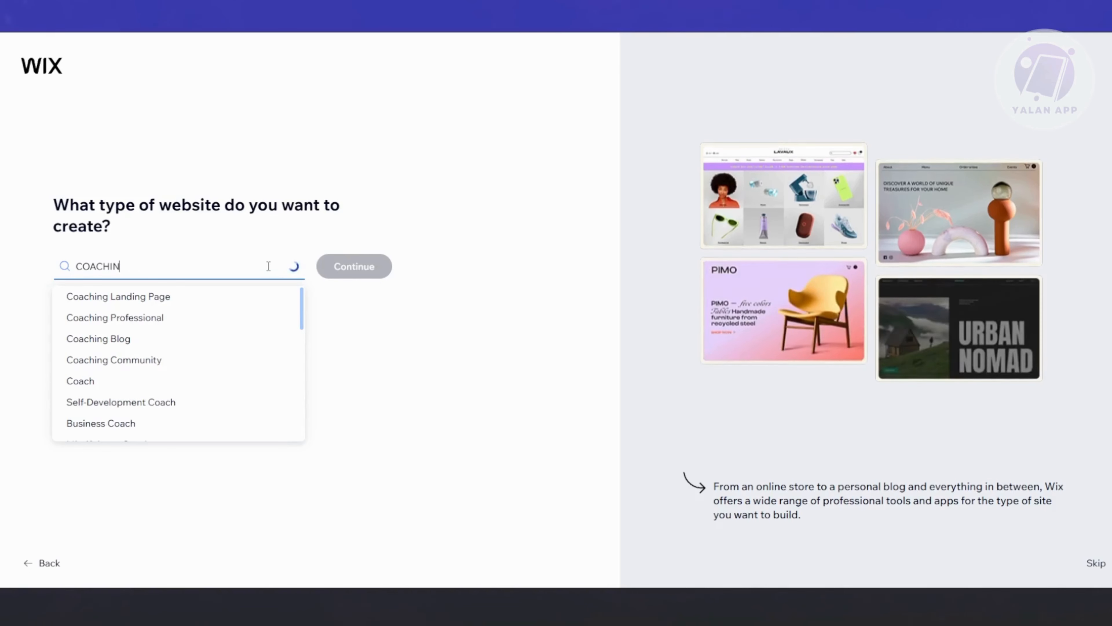
text(G)
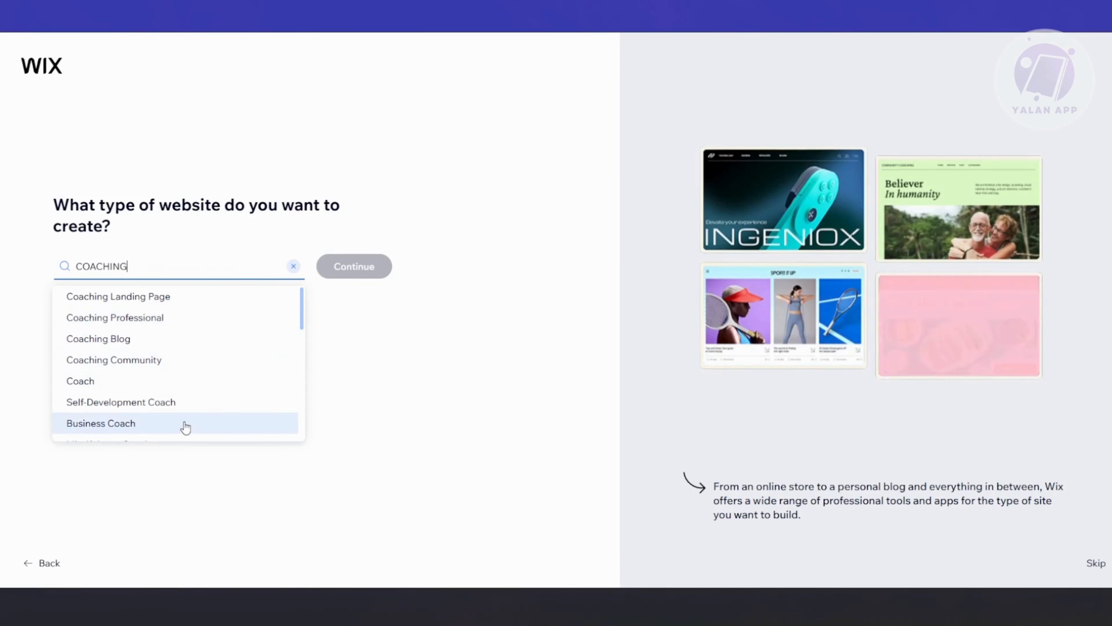
scroll(183, 421, down, 1)
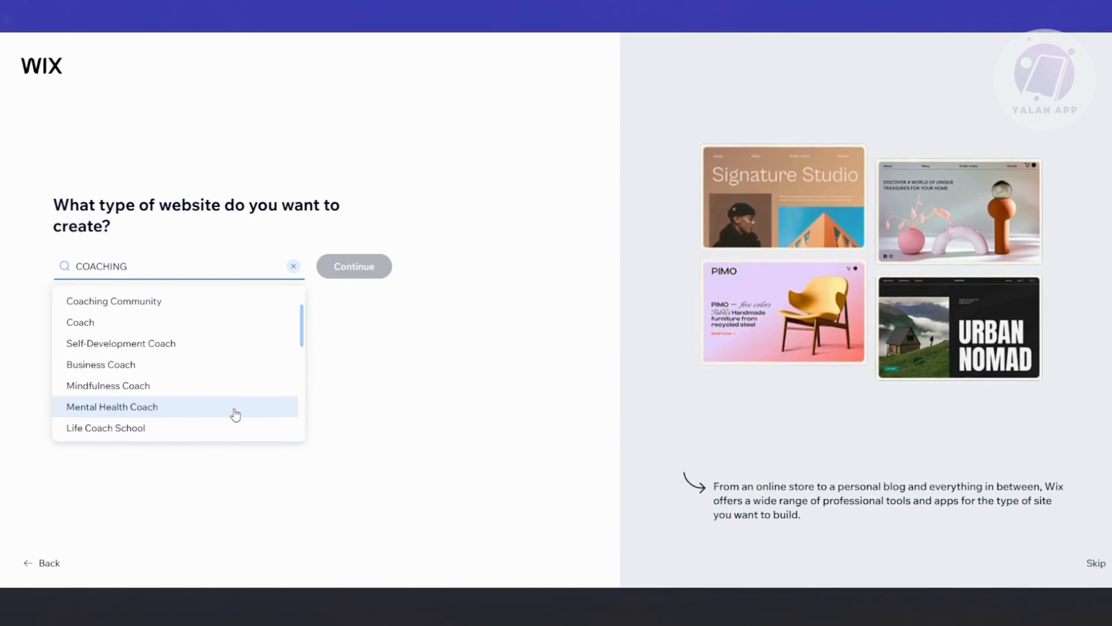
click(190, 350)
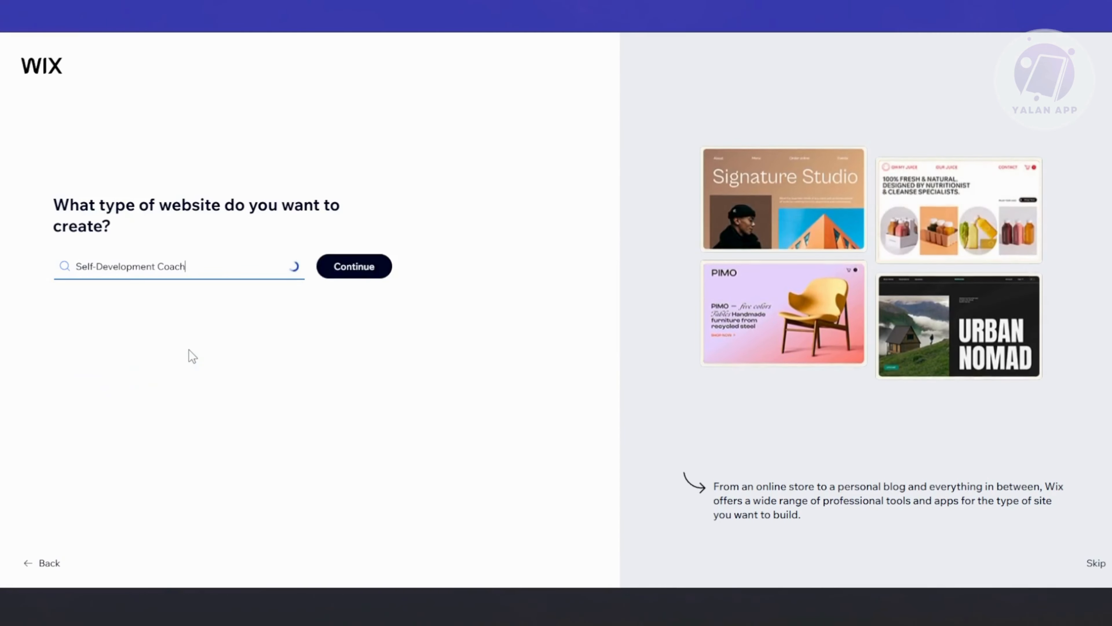
click(354, 269)
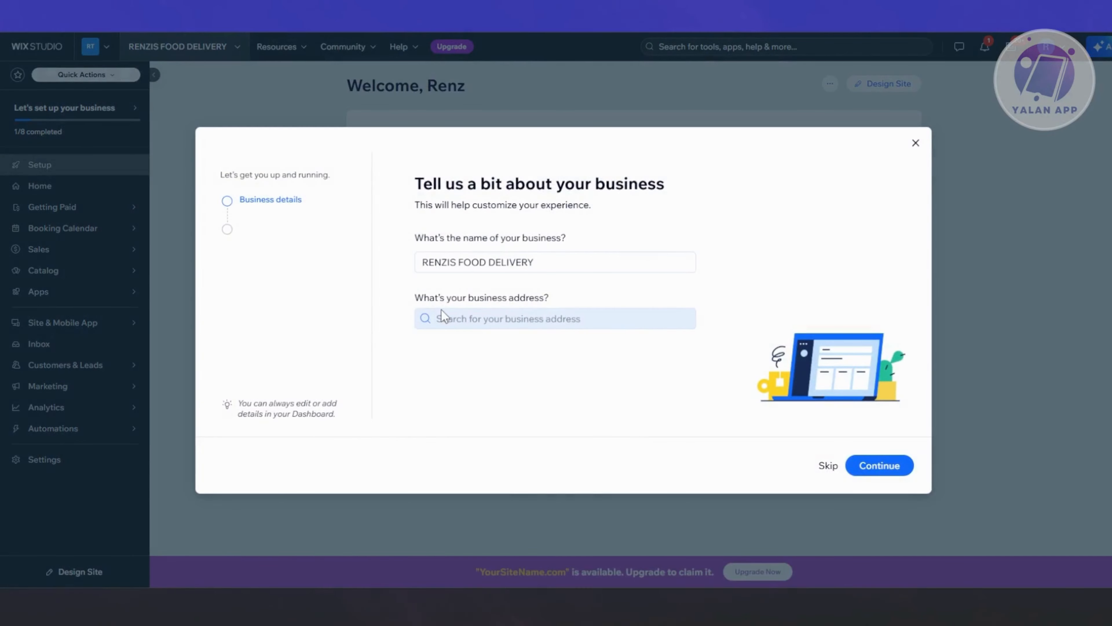
Change the business name to RENZIS COACHING and remove Wednesday from the default working days
click(537, 265)
drag(458, 263, 624, 256)
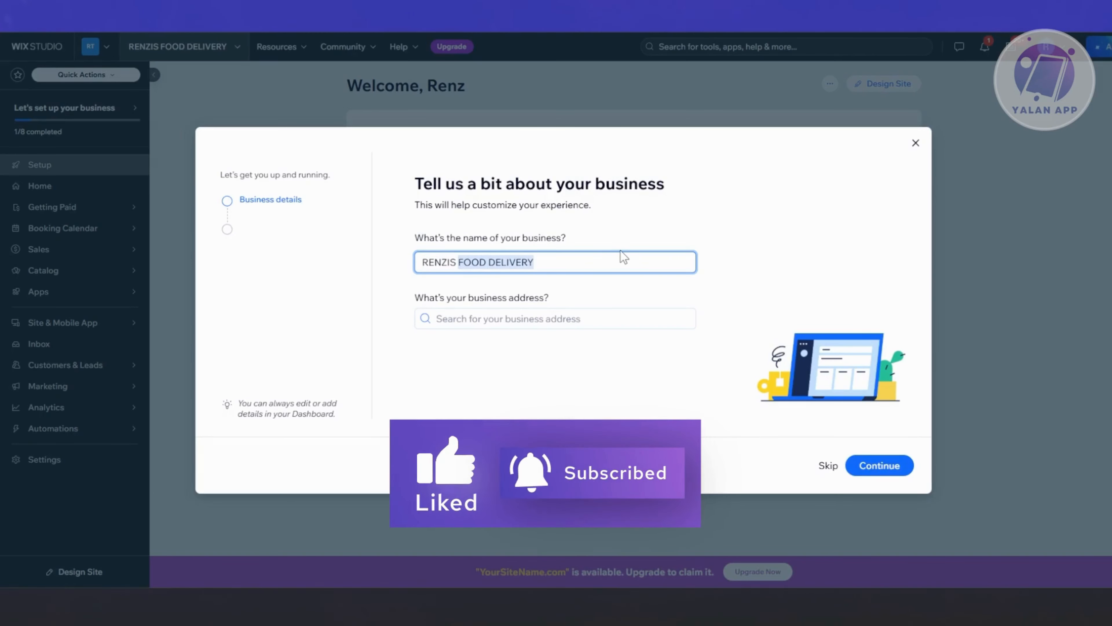
text(COAH)
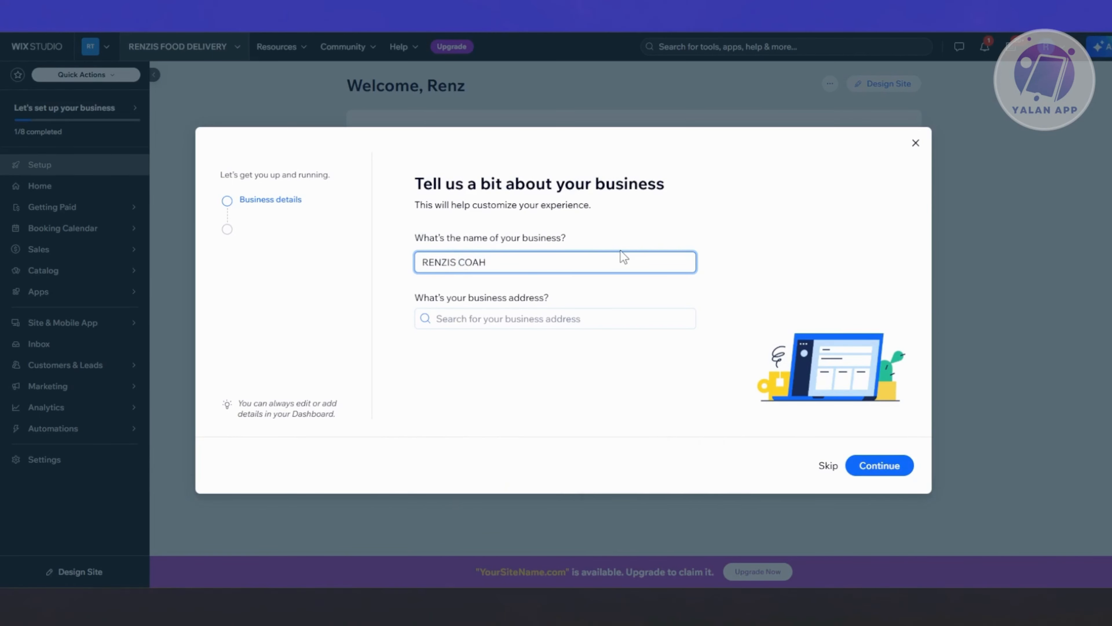
key(BackSpace)
text(CHING)
click(872, 465)
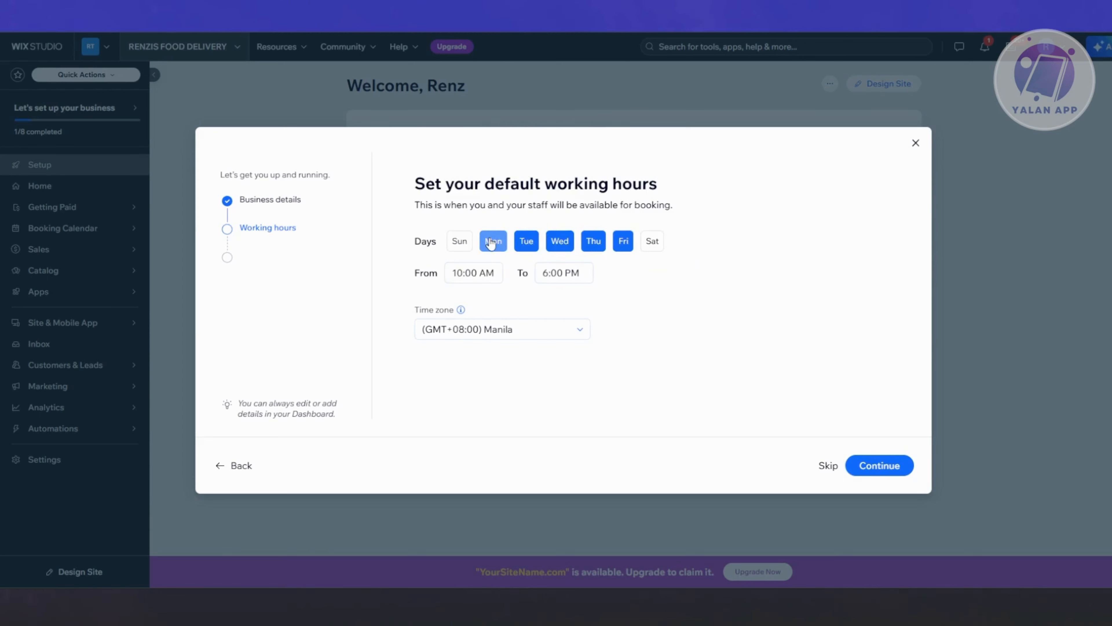
click(560, 247)
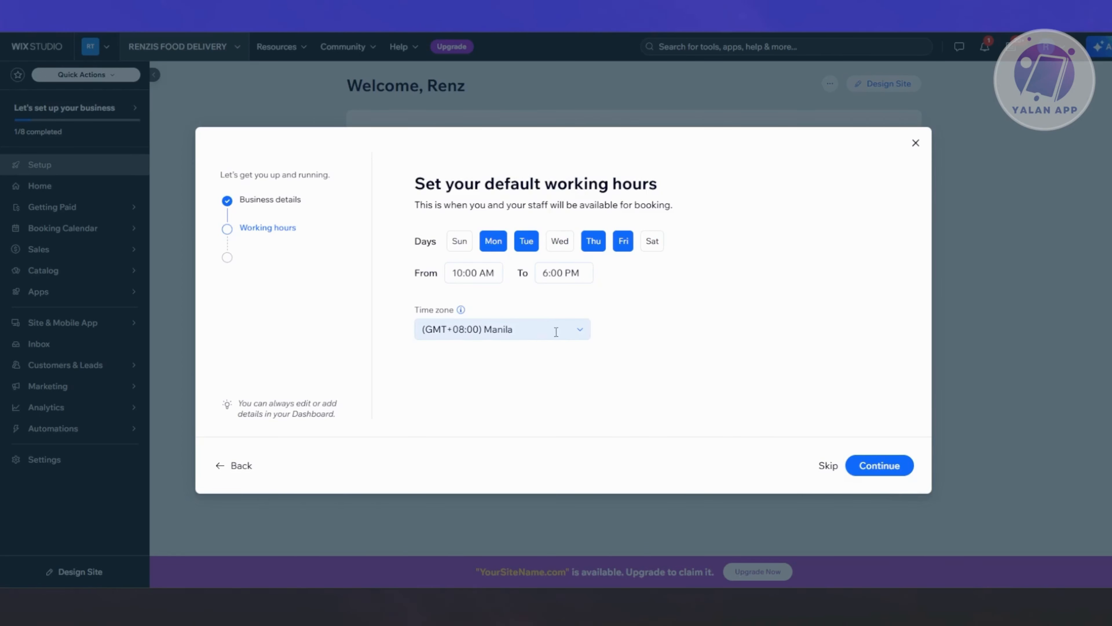
click(907, 473)
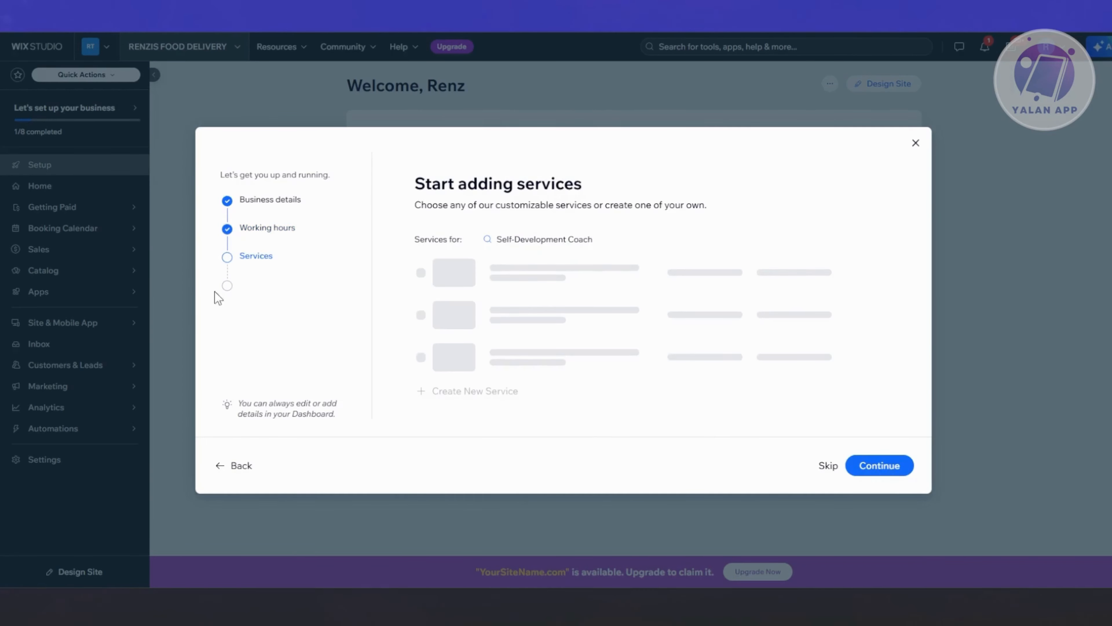
Open the Healthy Living Consultation service for editing and save it as a paid appointment at the business address
scroll(641, 347, down, 3)
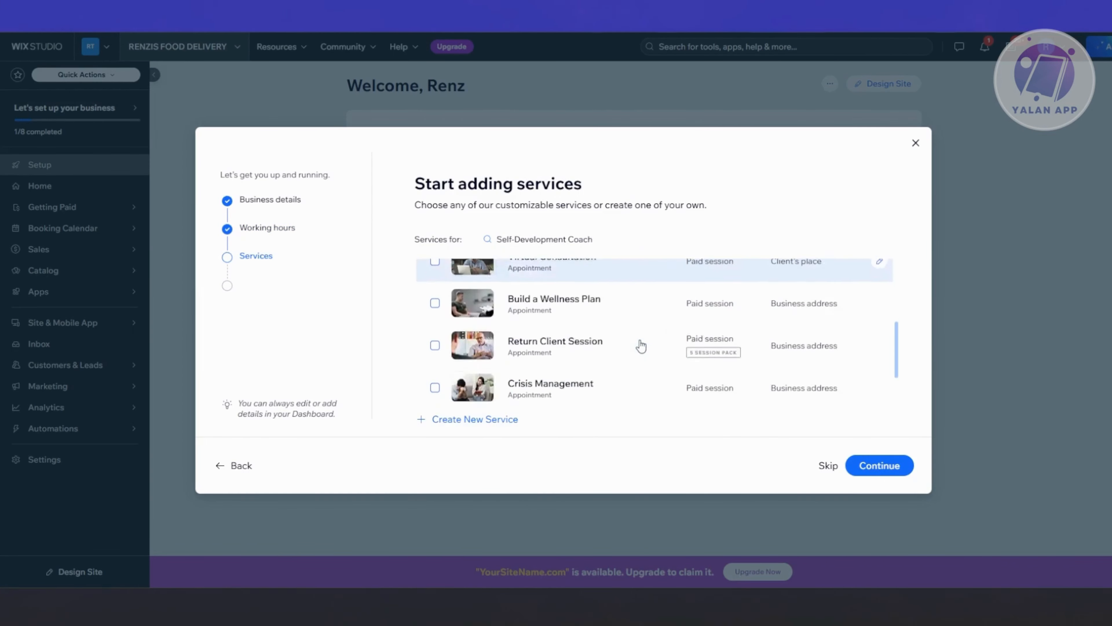
scroll(665, 349, down, 2)
scroll(693, 373, up, 5)
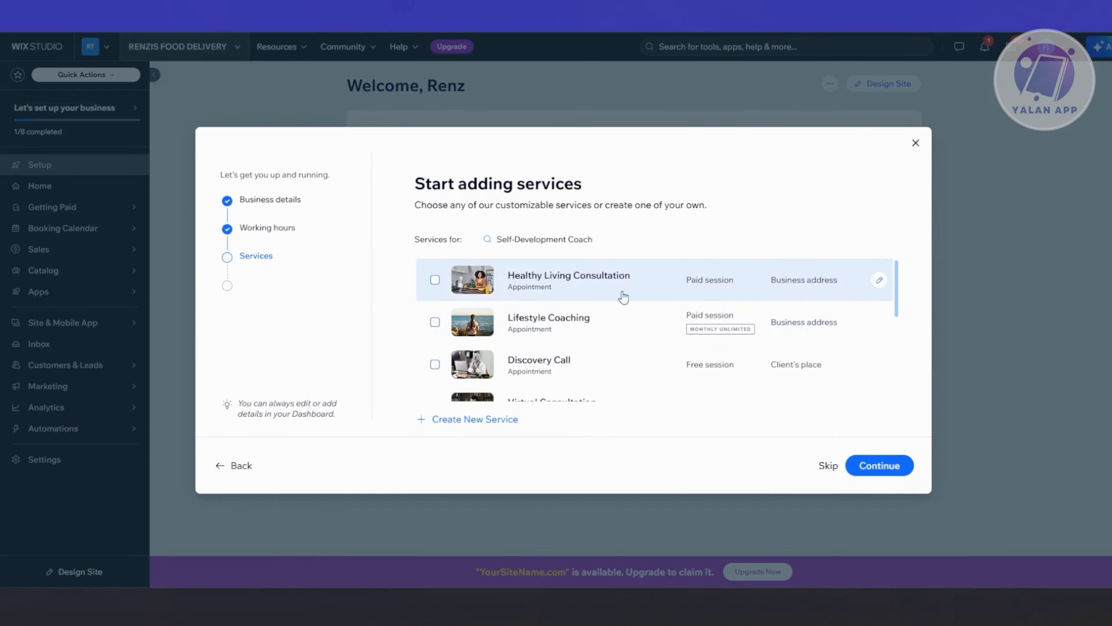
click(879, 281)
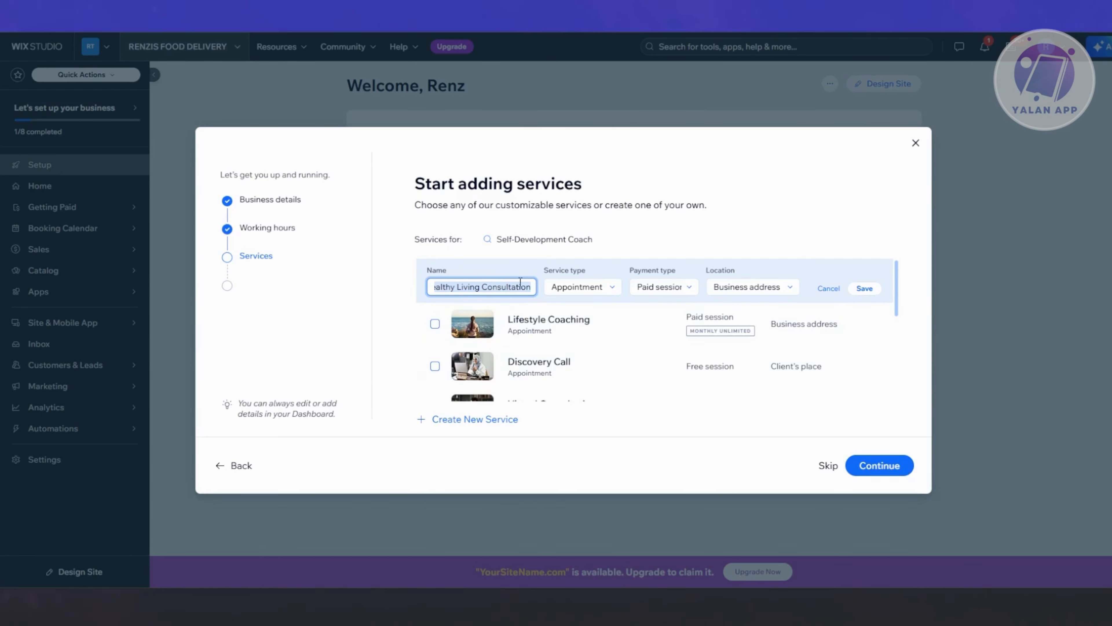
click(591, 291)
click(648, 289)
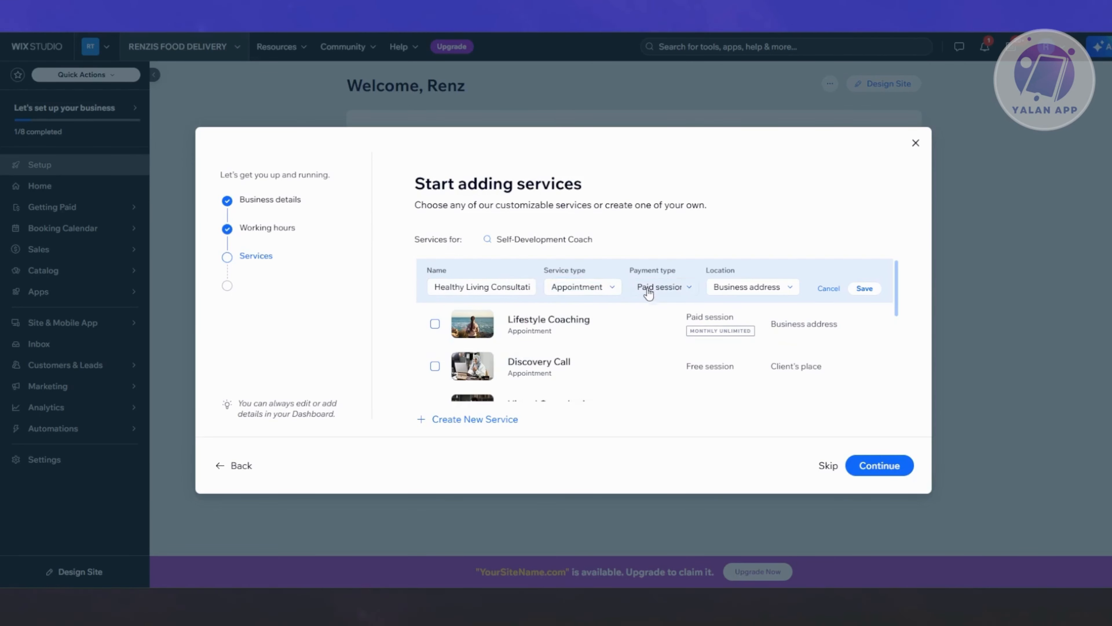
click(647, 290)
click(691, 286)
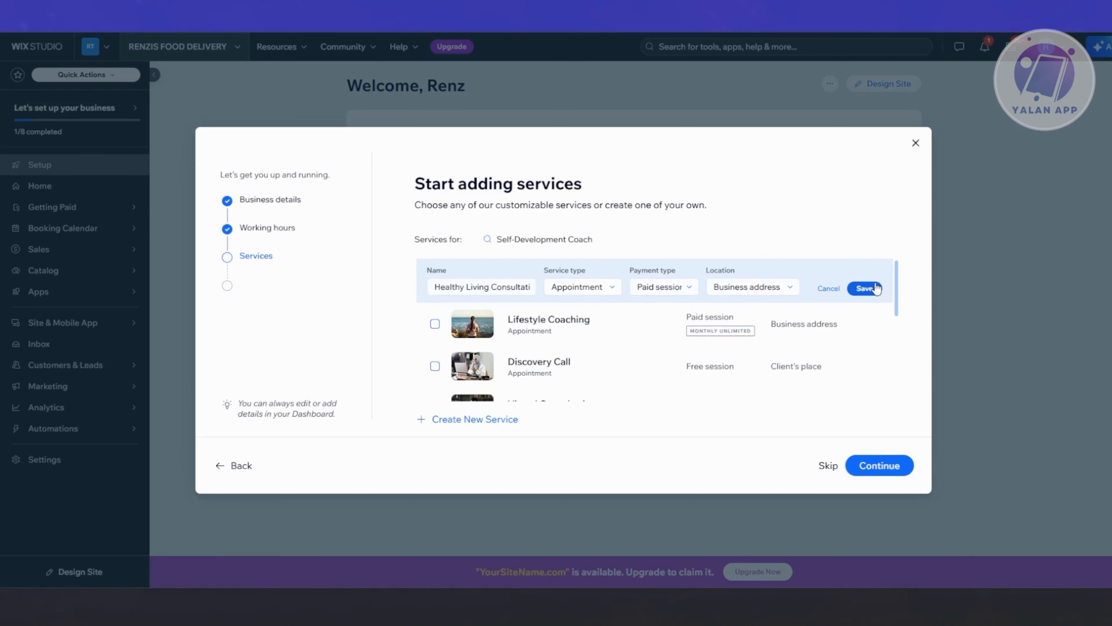
click(864, 288)
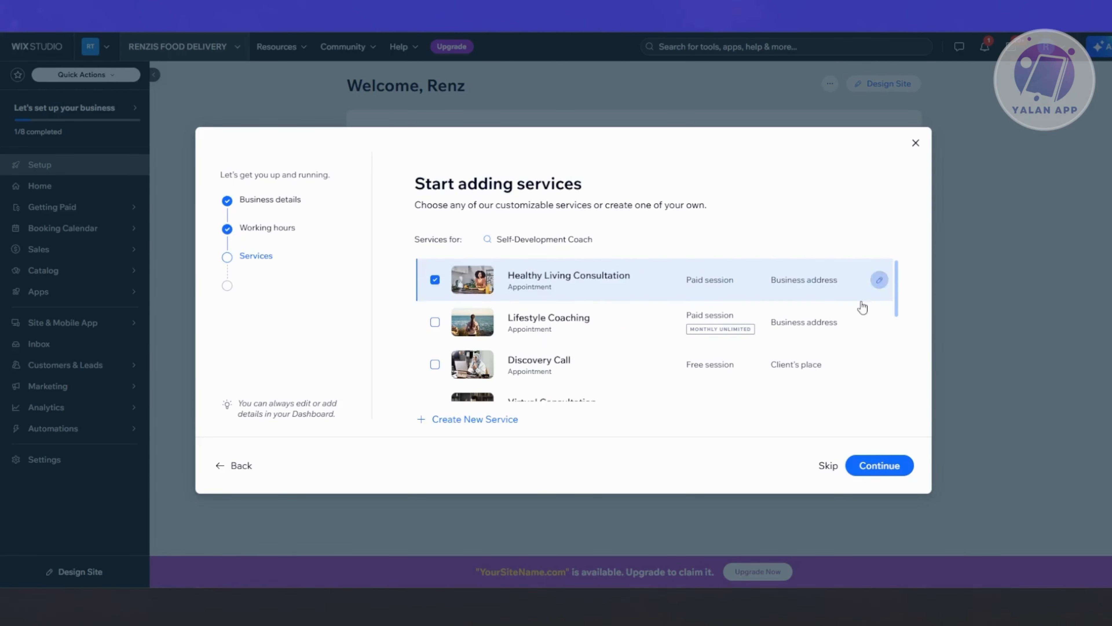
Keep Healthy Living Consultation selected, add Lifestyle Coaching, Discovery Call and Family Workshop to the services, and continue
click(435, 280)
click(434, 281)
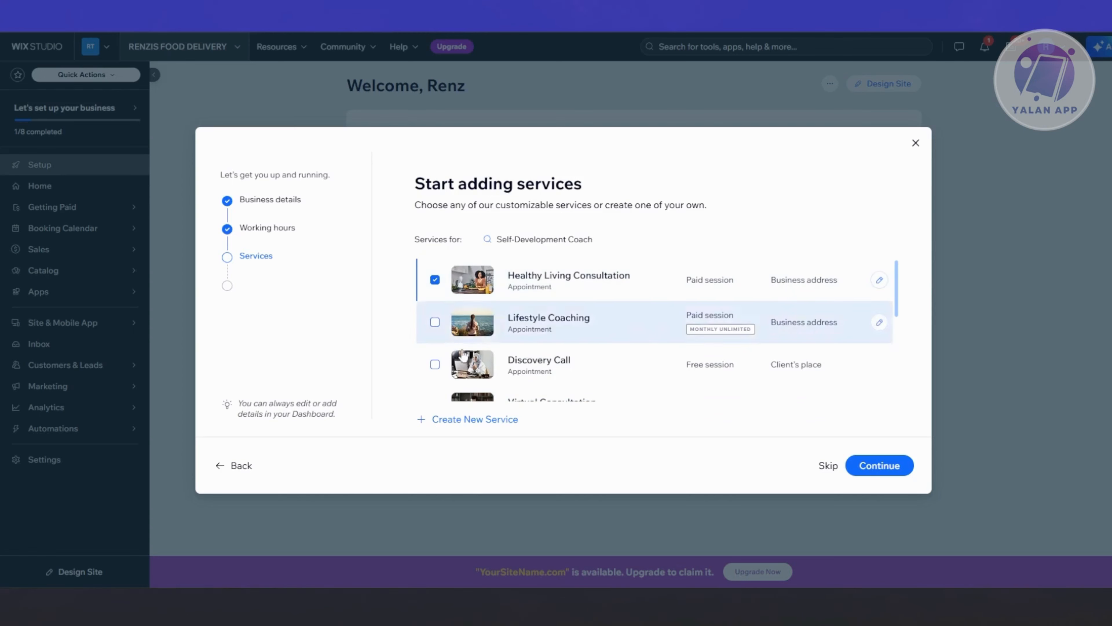
click(435, 324)
click(435, 367)
scroll(468, 347, down, 3)
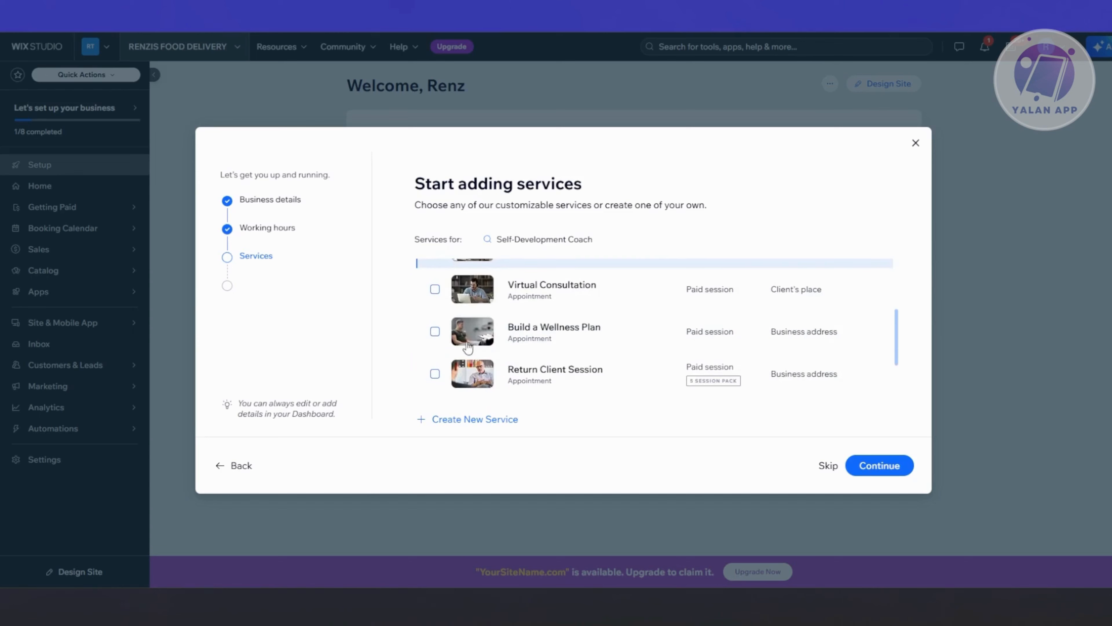
scroll(467, 347, down, 3)
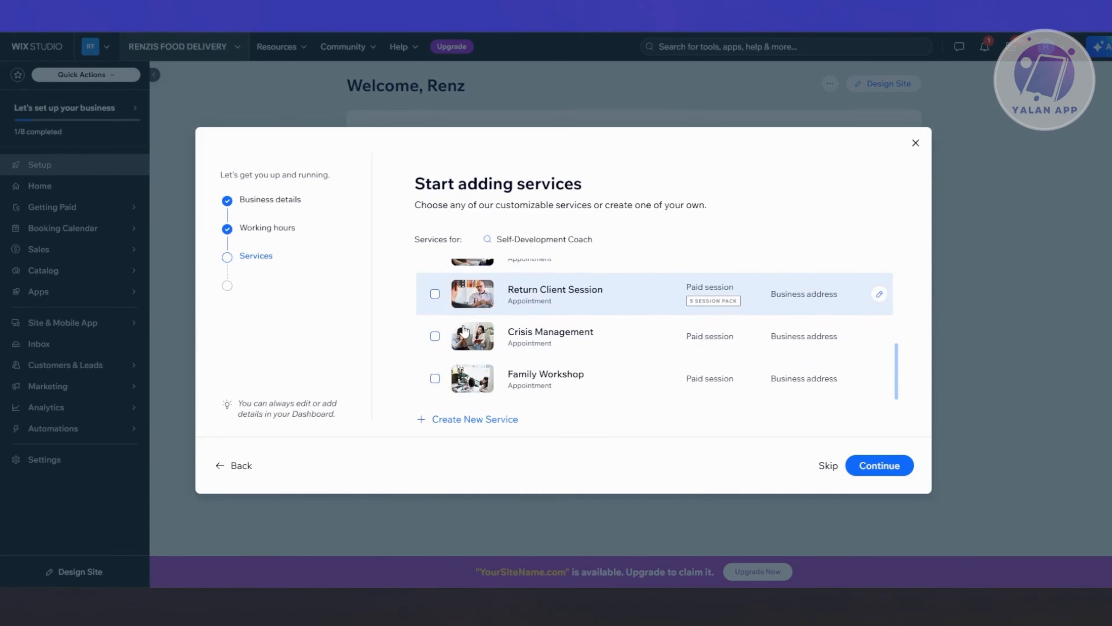
click(435, 378)
scroll(646, 377, up, 5)
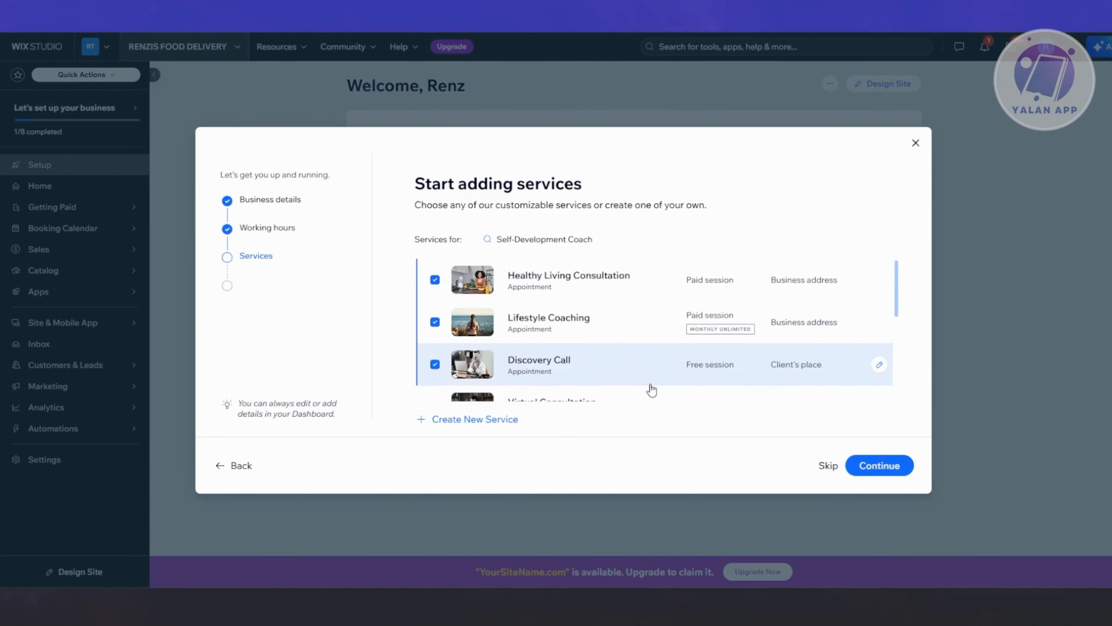
click(877, 468)
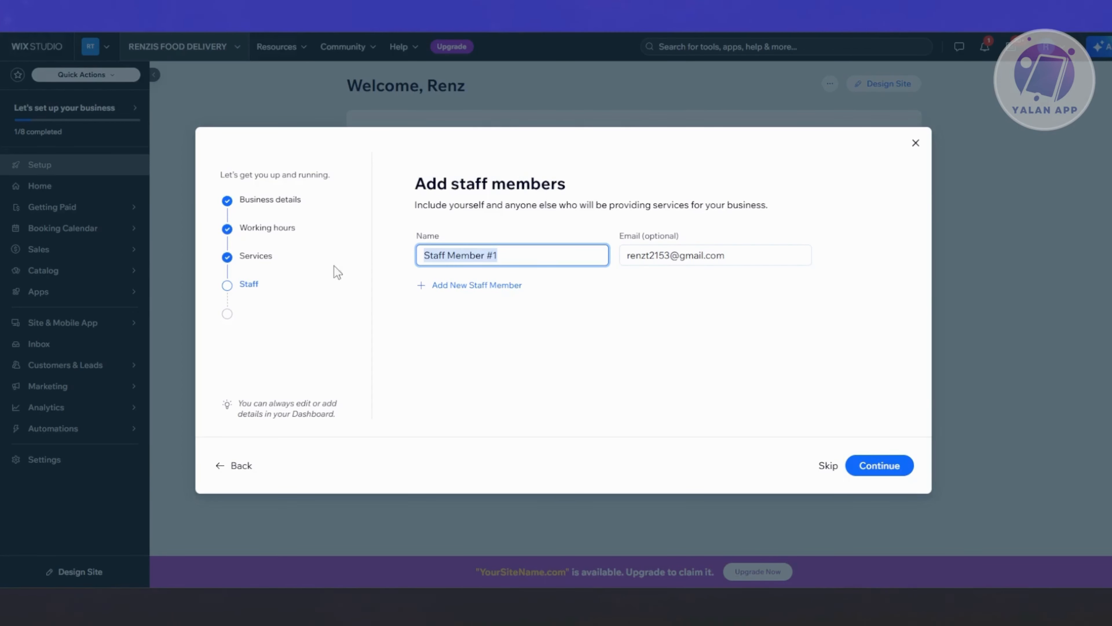
Replace the first staff member's placeholder name with the owner's first name
drag(531, 255, 315, 255)
text(rENZ)
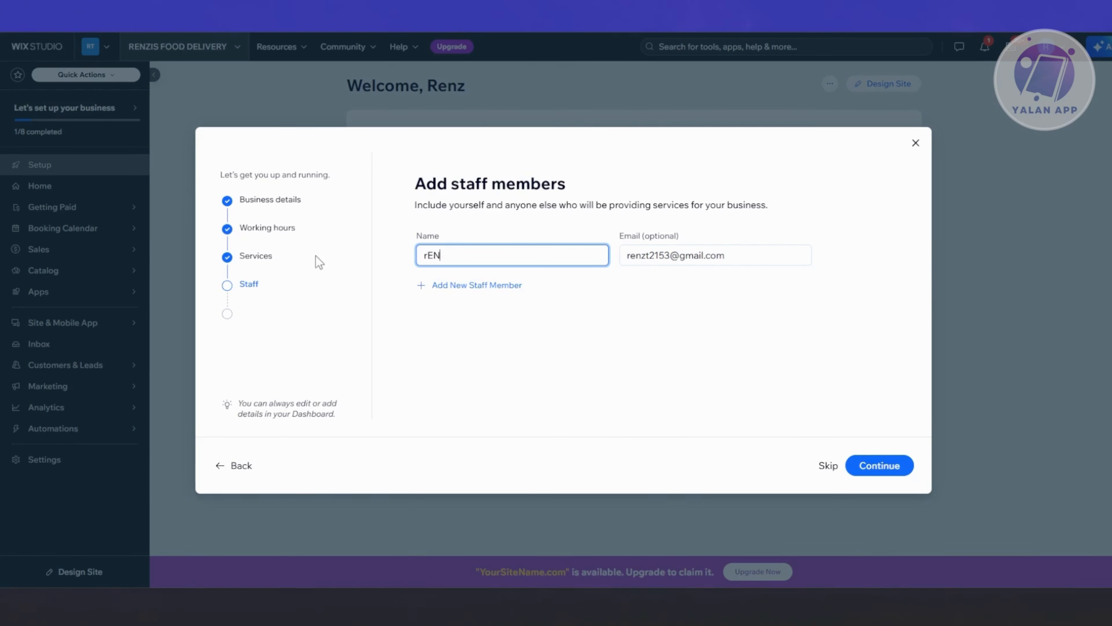
key(BackSpace)
key(BackSpace)
key(BackSpace)
key(BackSpace)
text(Renzi)
Add two more staff members by first name, leave their email fields blank and continue
click(443, 287)
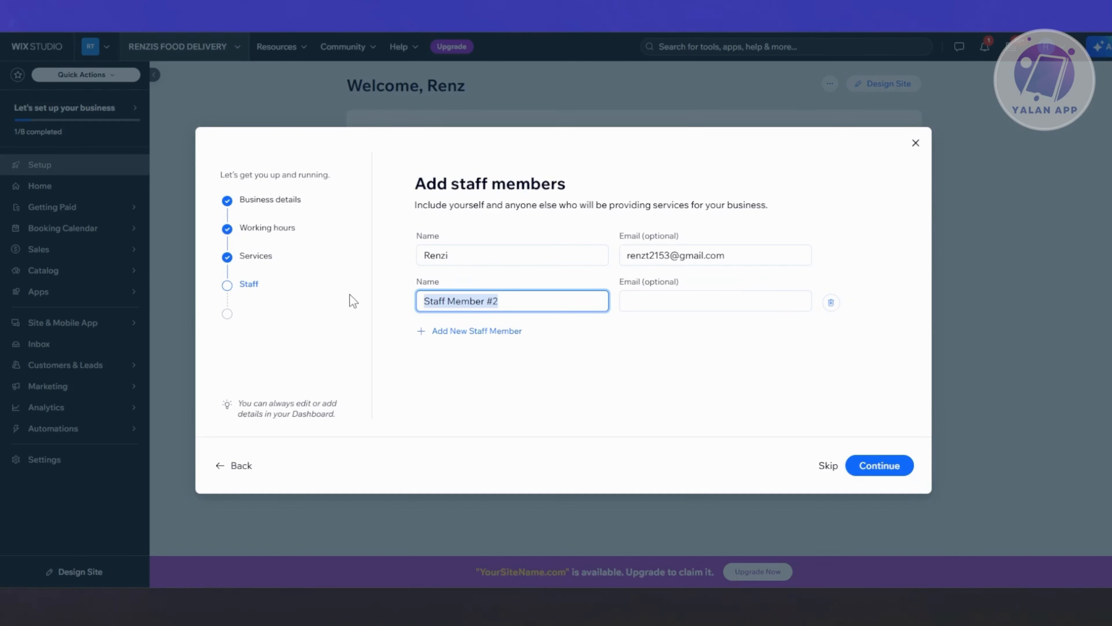
text(William)
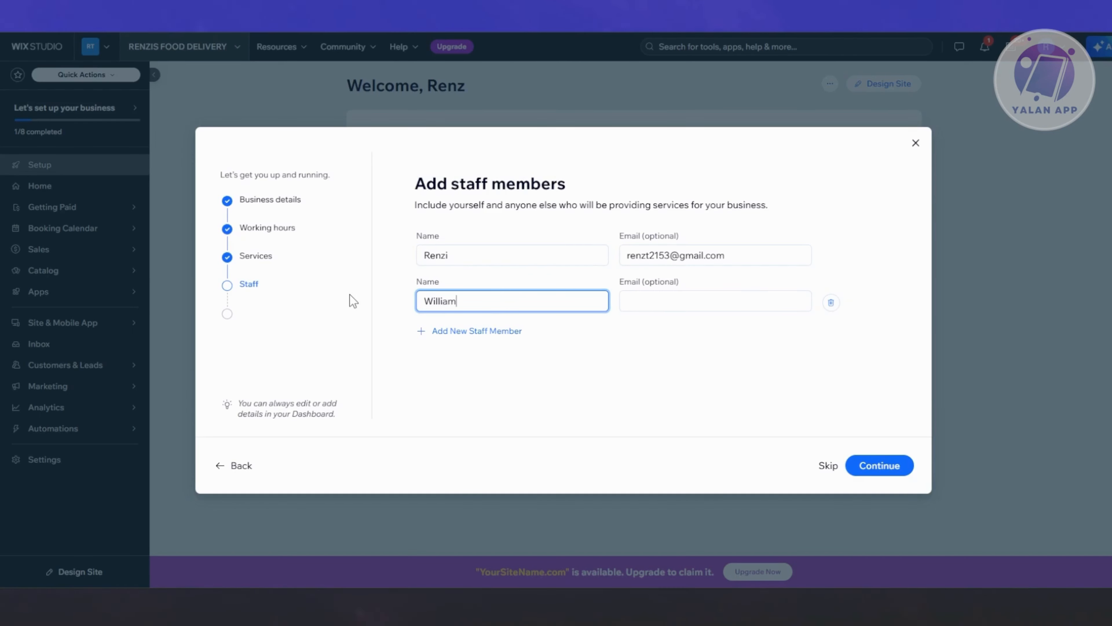
click(510, 334)
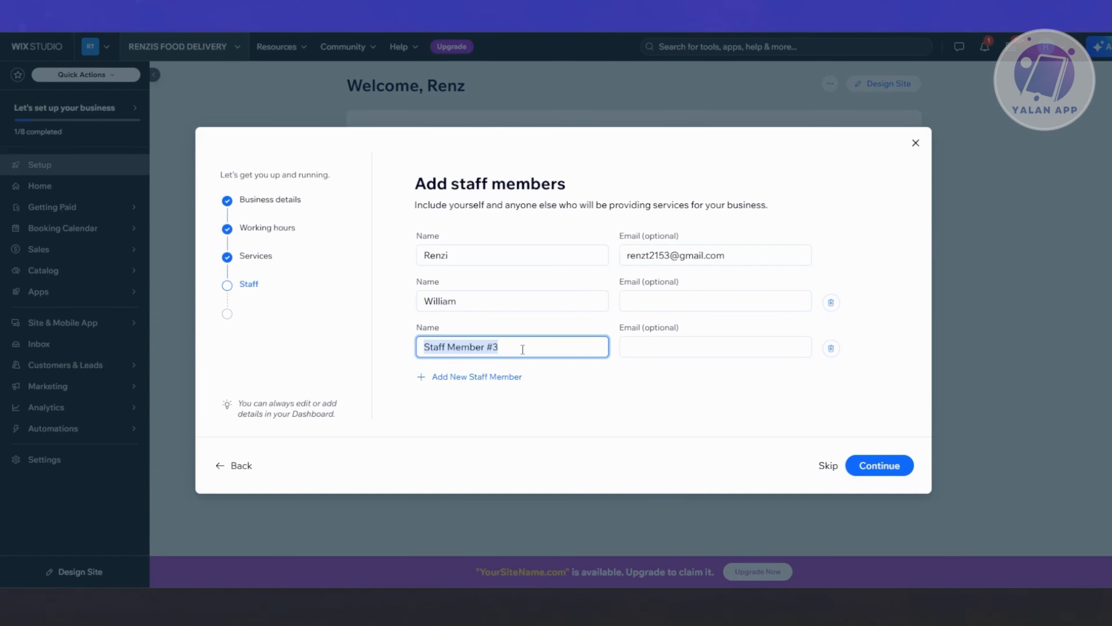
text(JU)
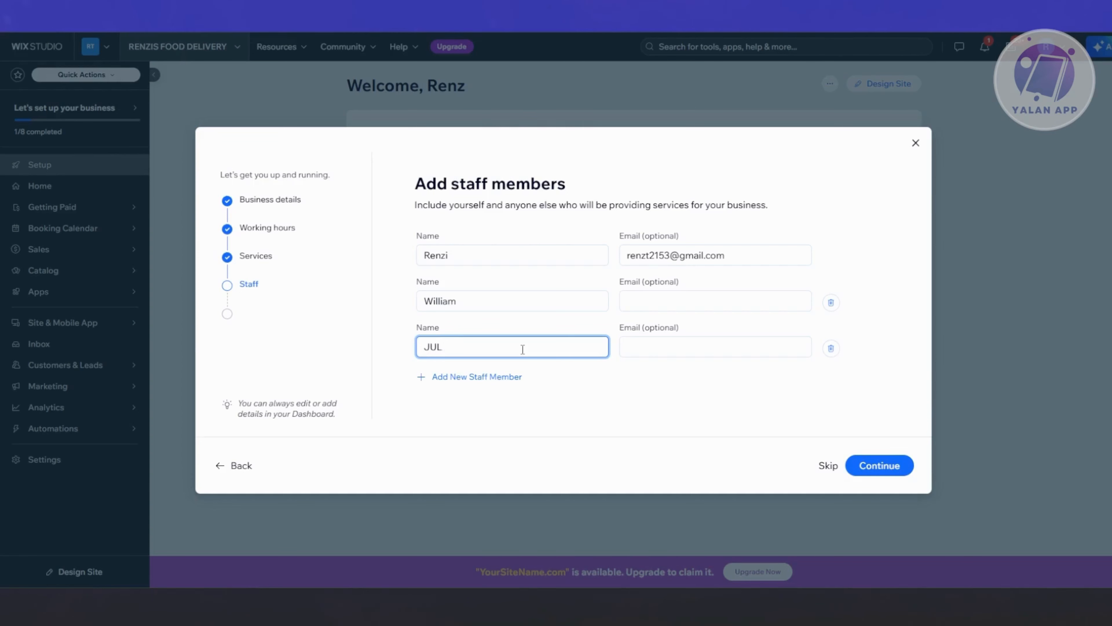
text(lia)
click(645, 304)
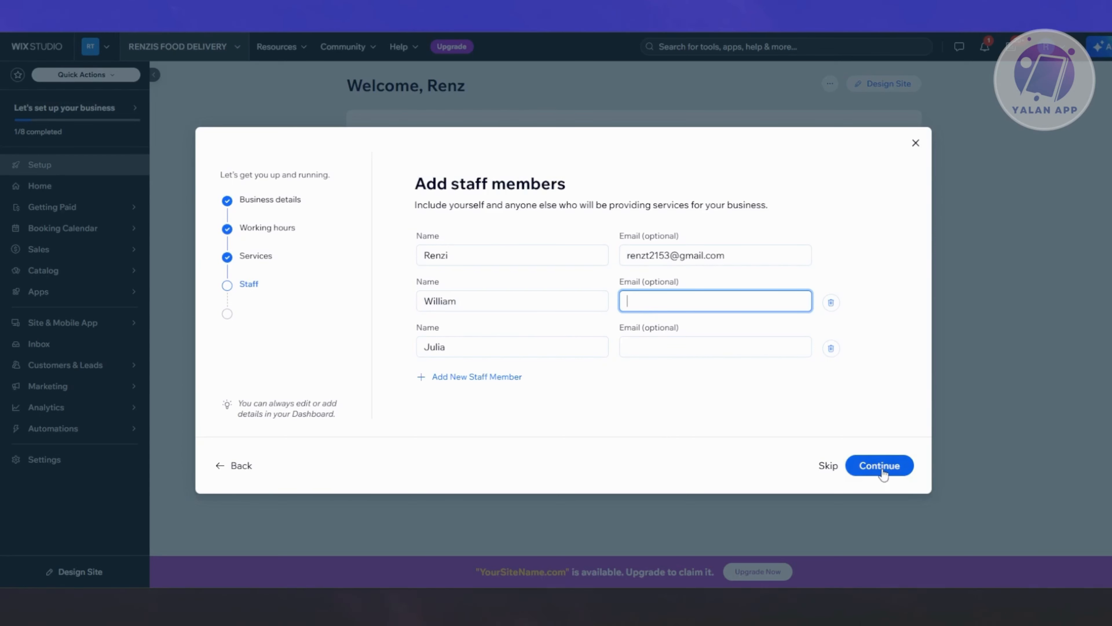
click(911, 463)
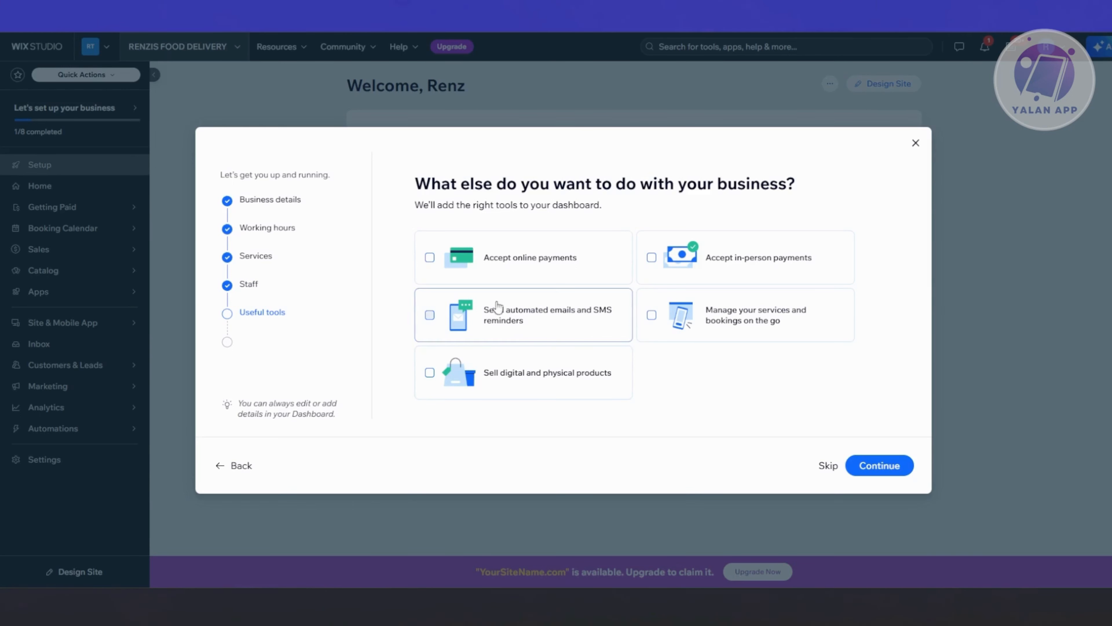
Choose online payments, in-person payments, automated email and SMS reminders, and on-the-go service management as the useful tools, and continue
click(431, 258)
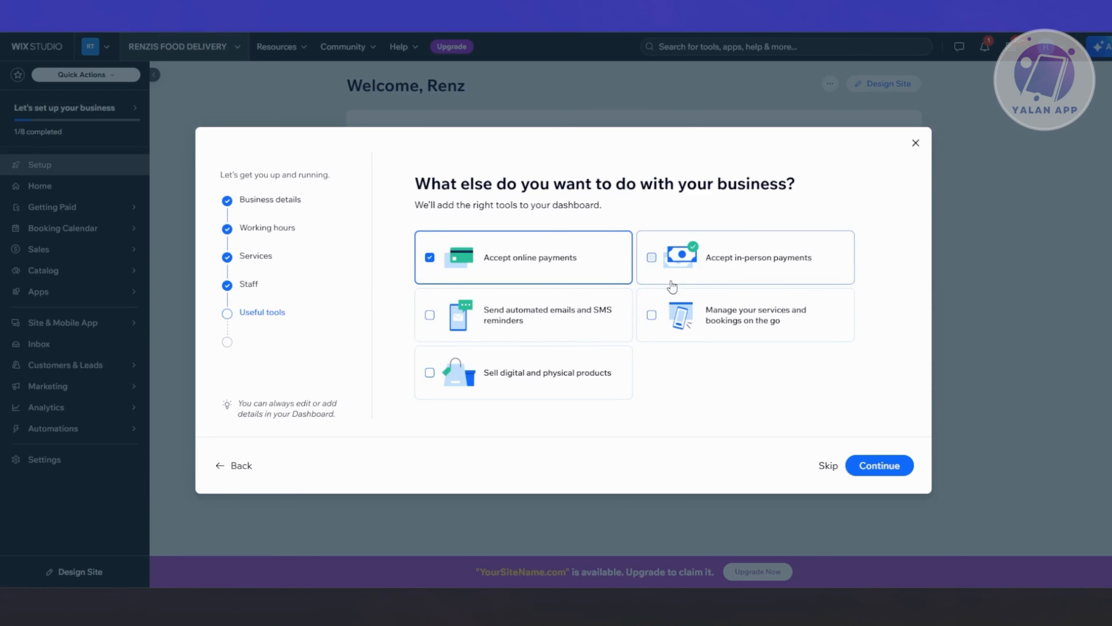
click(649, 263)
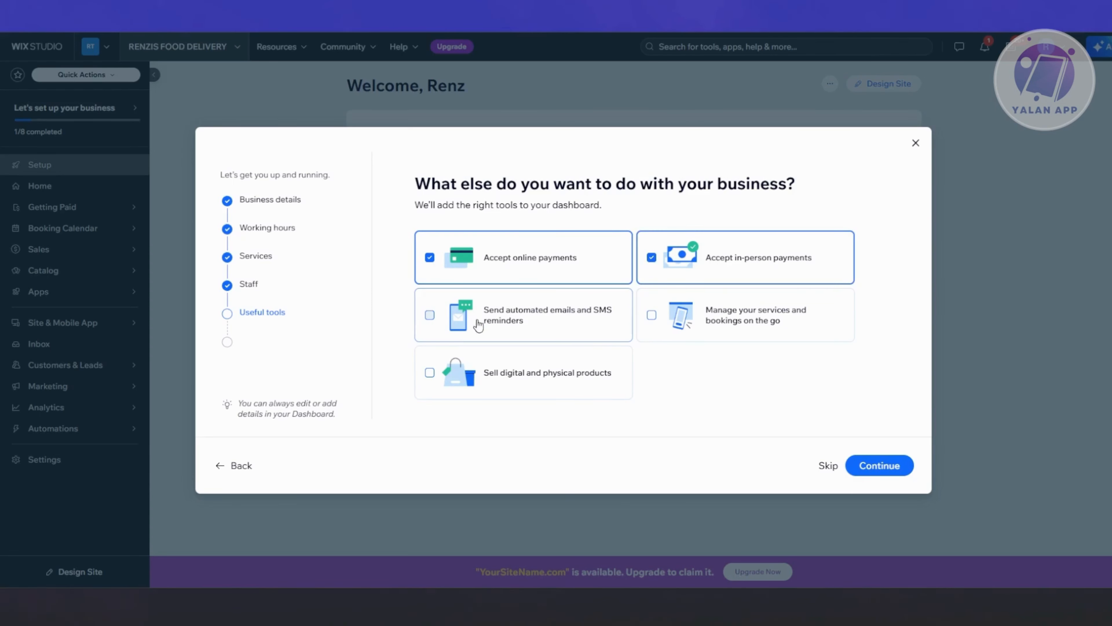
click(431, 315)
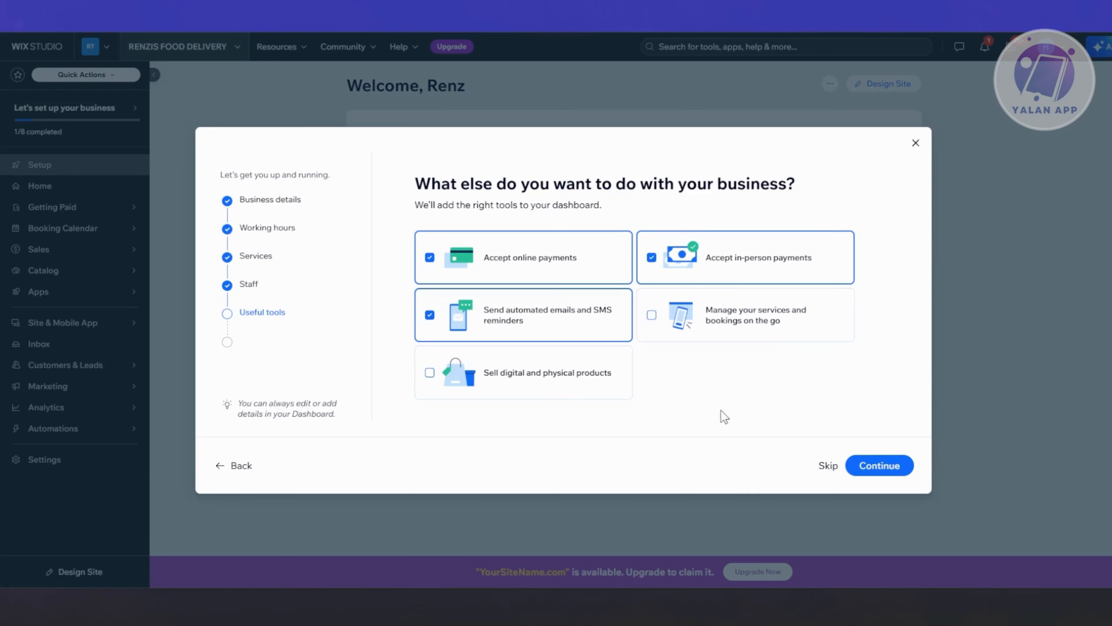
click(659, 316)
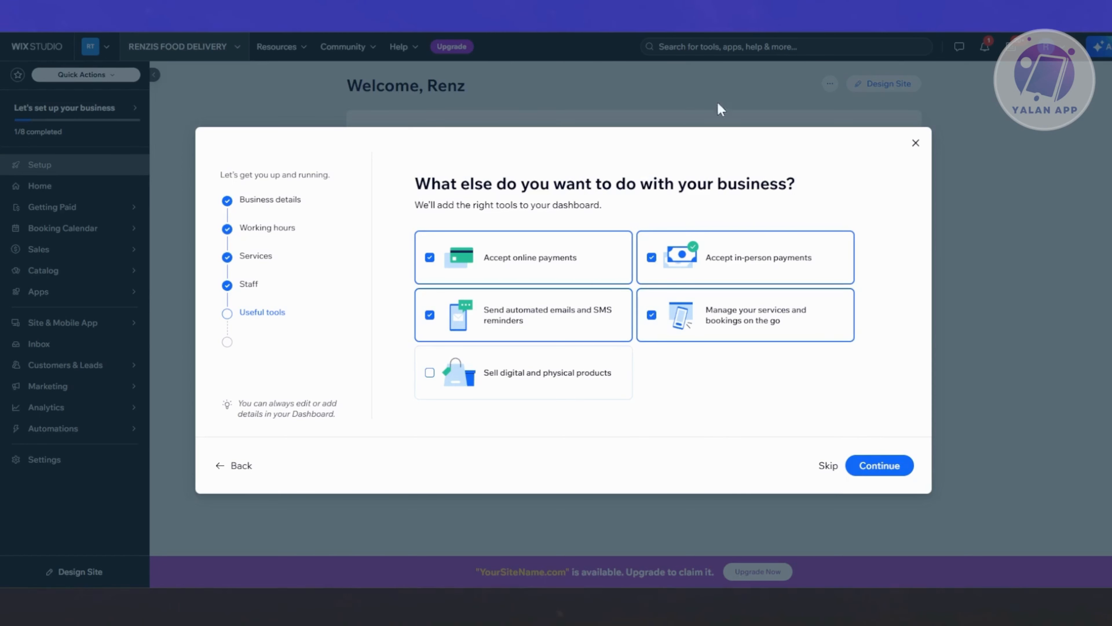
click(889, 466)
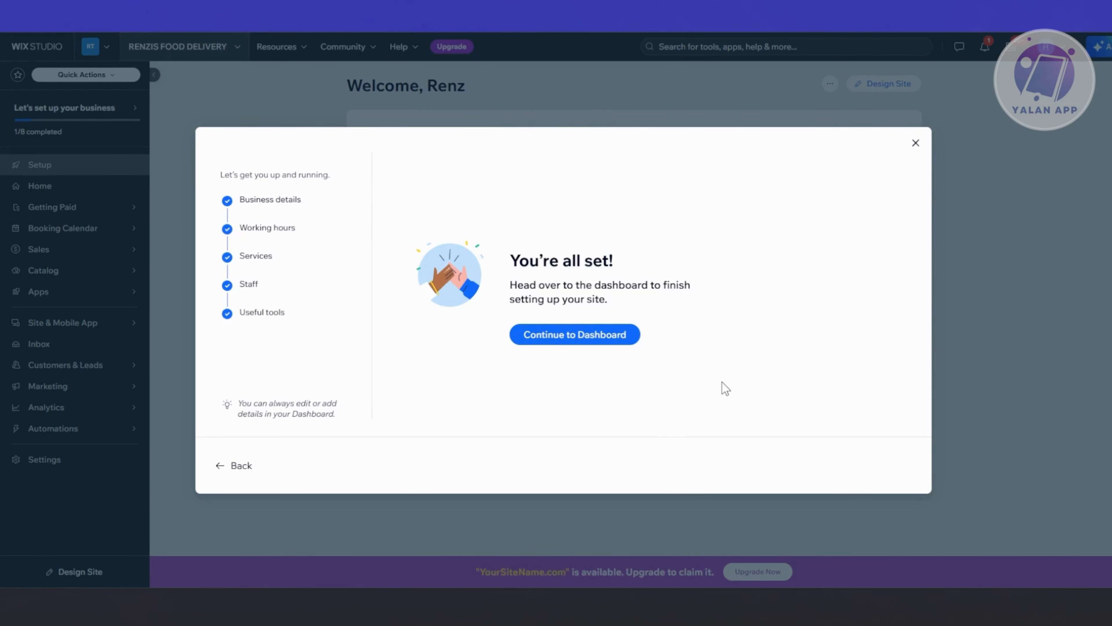
key(F5)
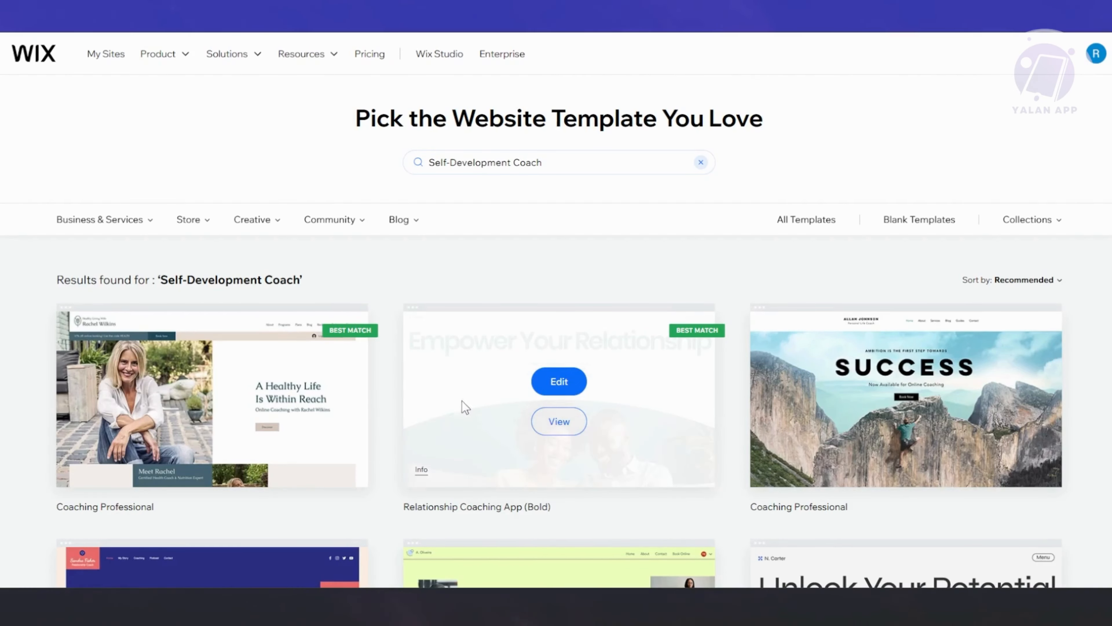
Choose the "I Help Organizations Reshape Their Workplace Culture" Motivational Speaker template for editing and dismiss the AI content dialog
scroll(386, 346, down, 5)
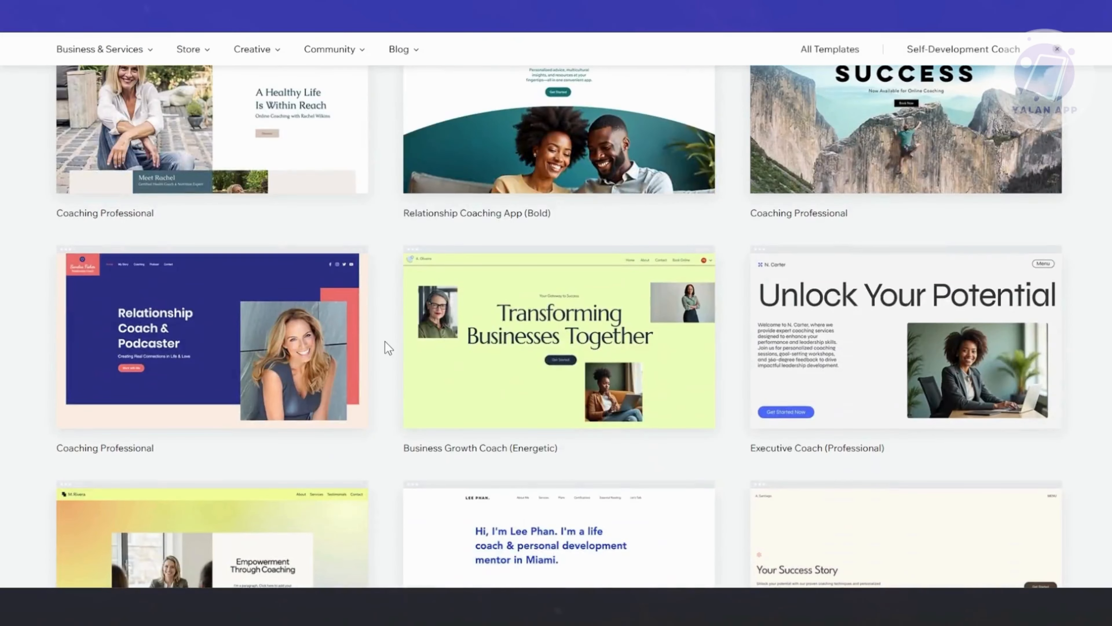
scroll(384, 341, up, 5)
scroll(386, 342, down, 10)
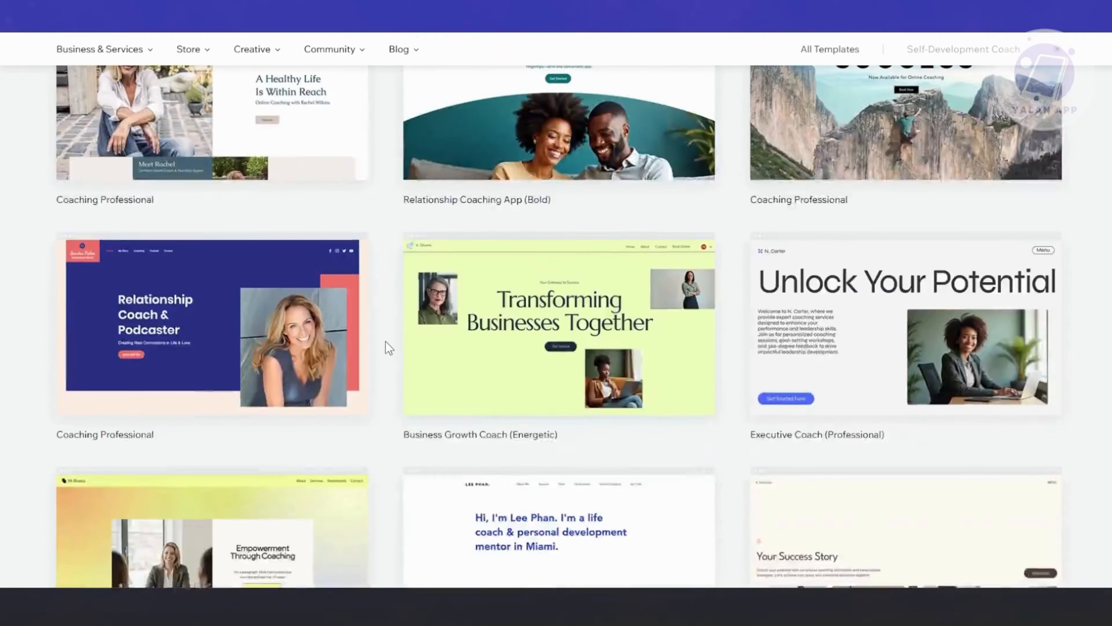
scroll(392, 348, down, 3)
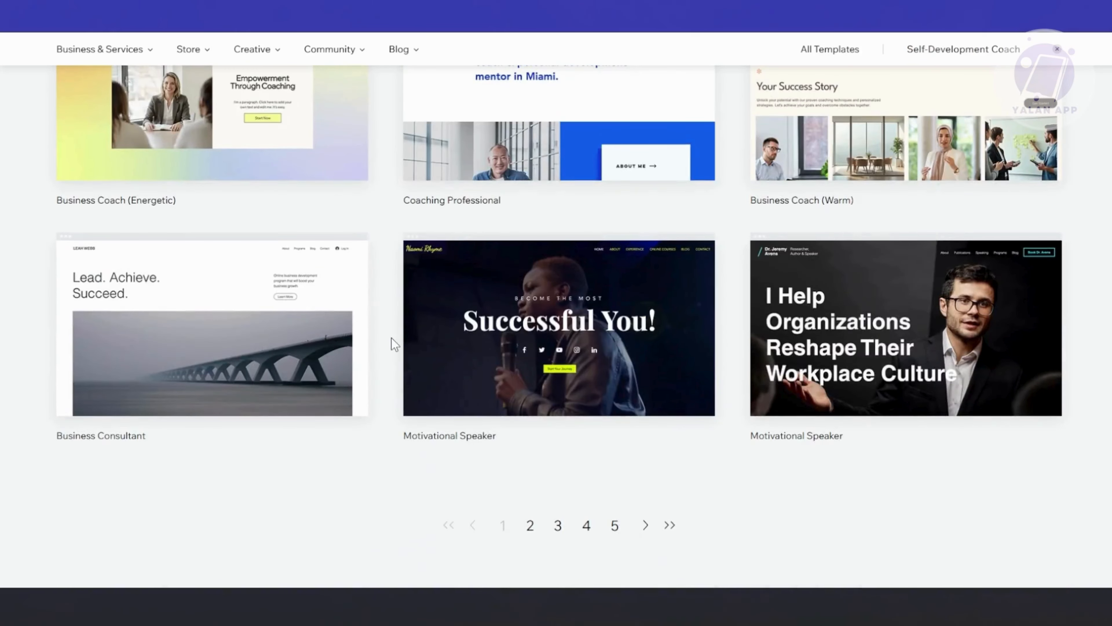
mouse_move(913, 328)
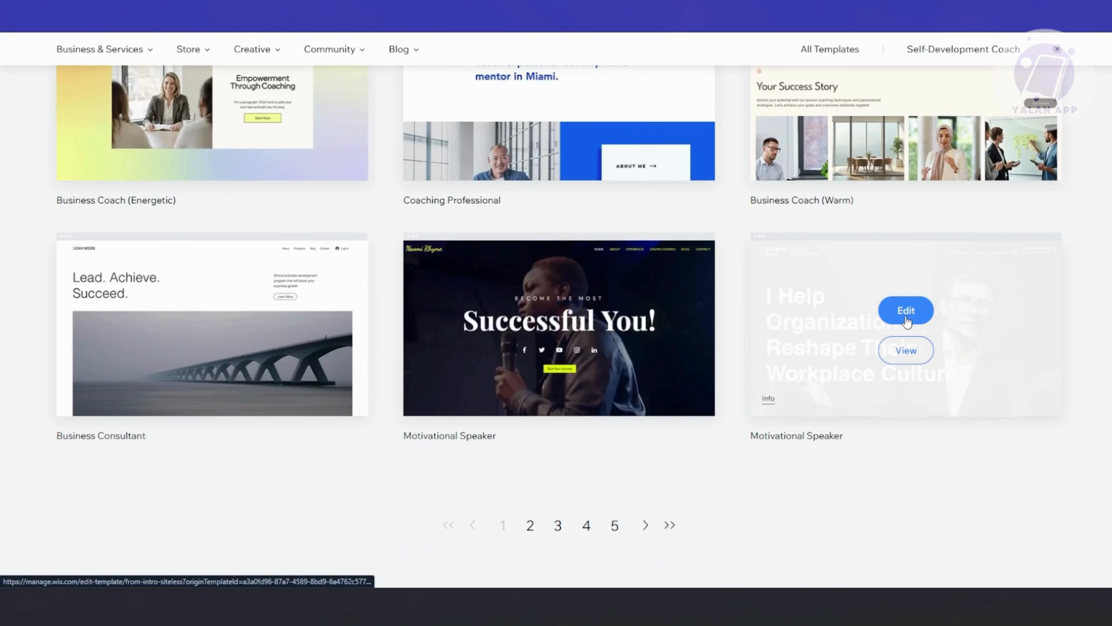
scroll(961, 381, up, 5)
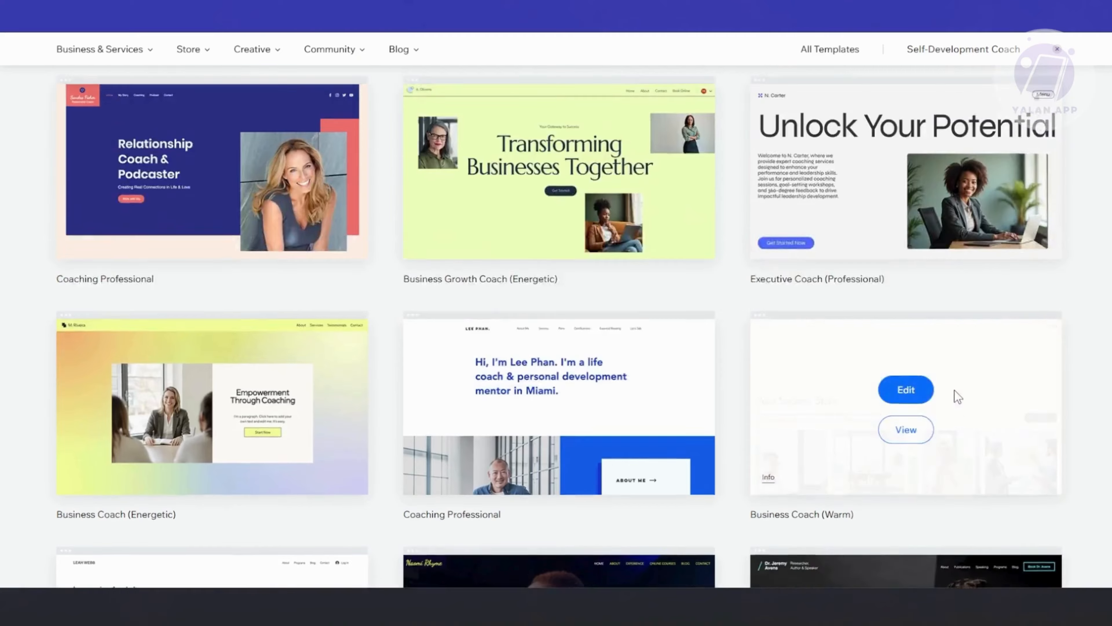
scroll(954, 391, up, 7)
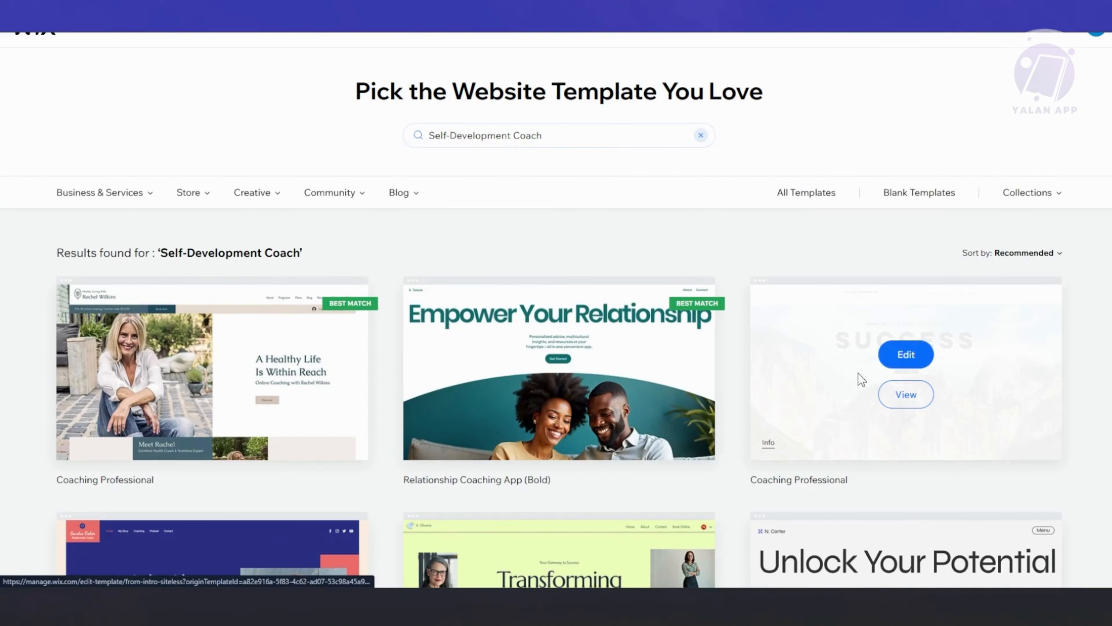
scroll(900, 480, down, 1)
scroll(900, 480, down, 10)
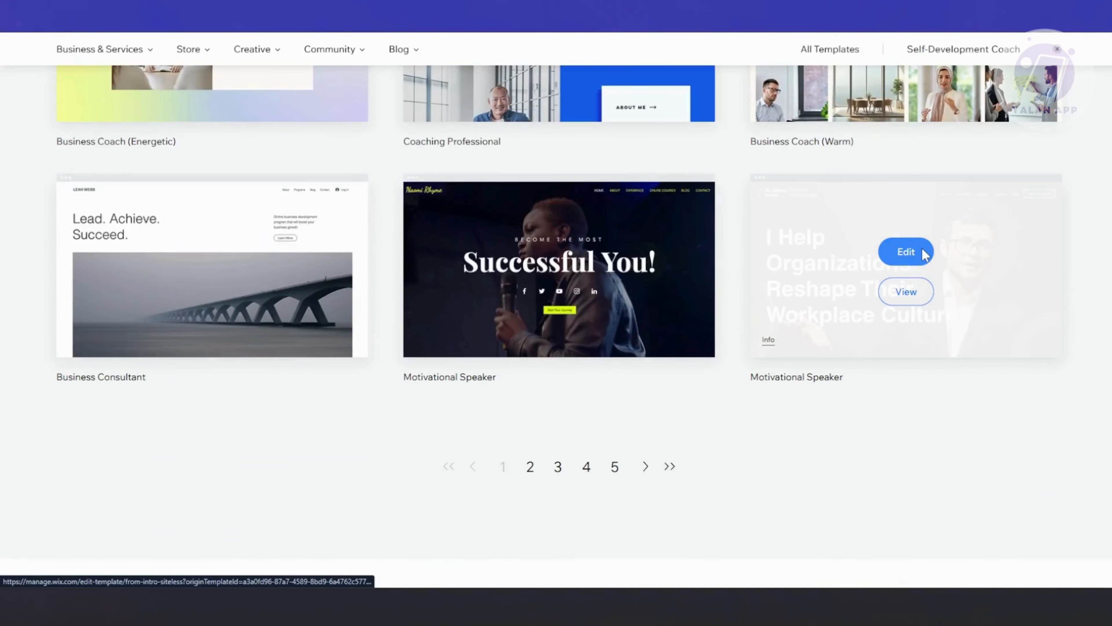
click(923, 251)
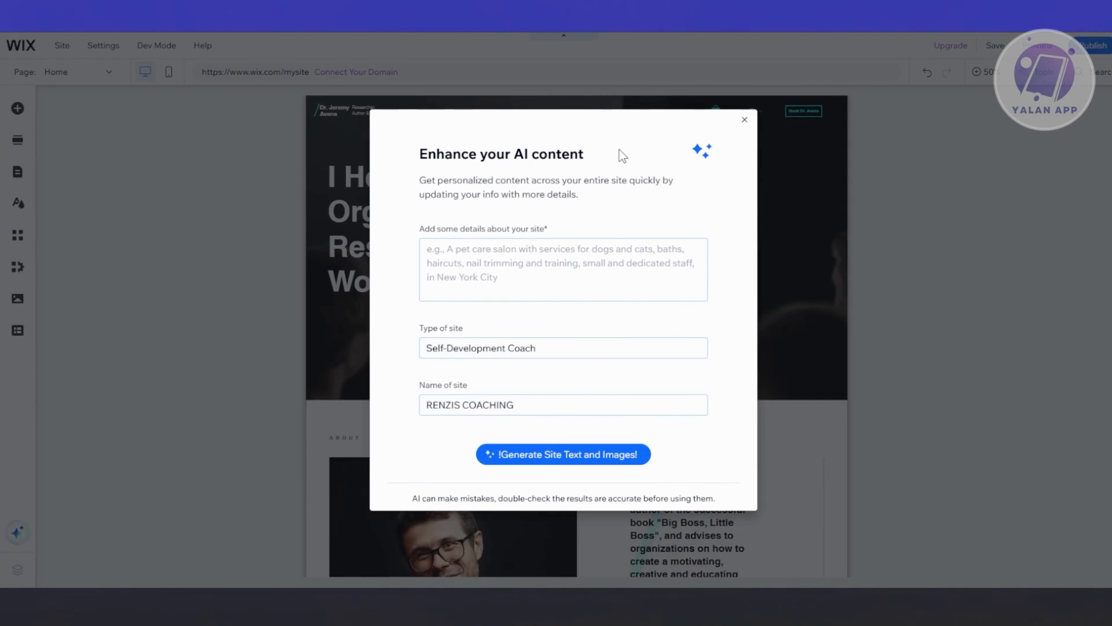
click(745, 121)
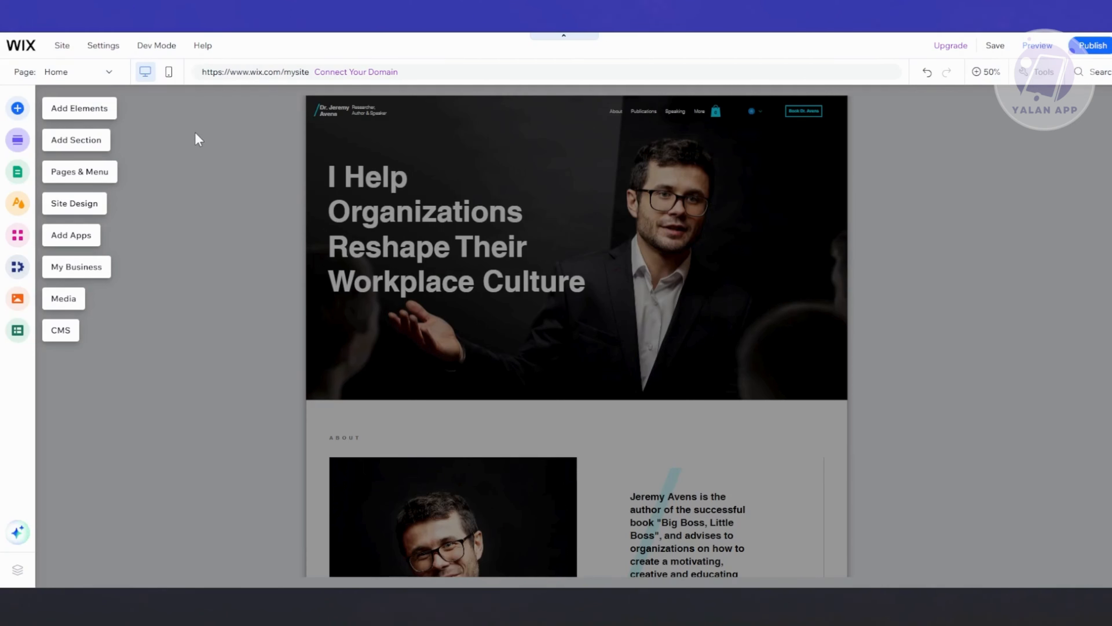
Add the Welcome section with the sand-dune background and centered black box directly below the Home page's opening section
click(18, 107)
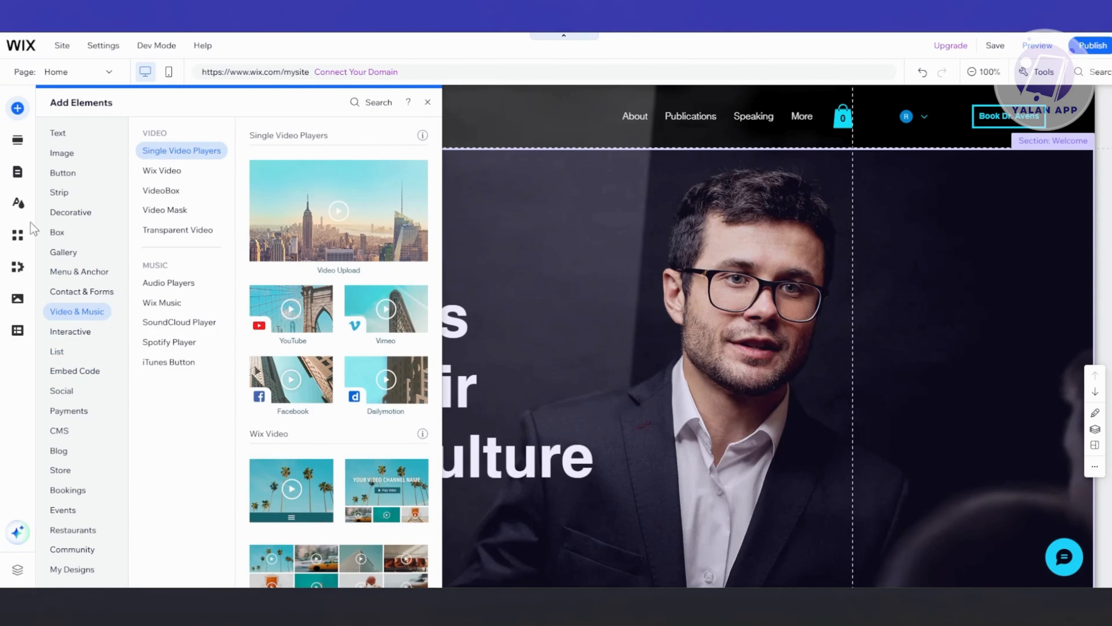
click(13, 146)
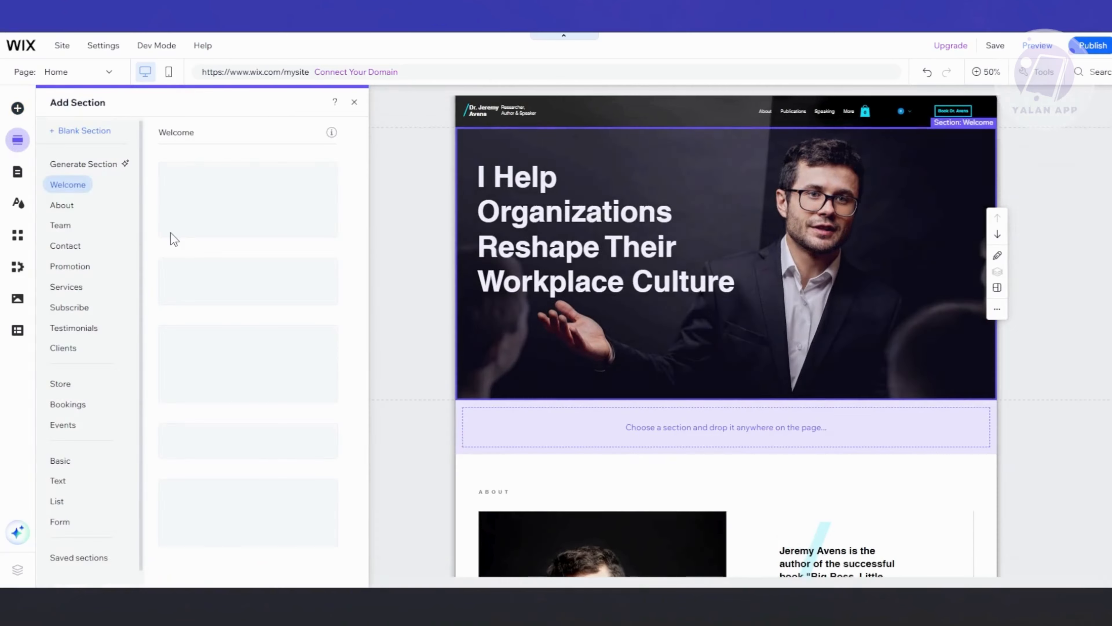
scroll(702, 368, down, 8)
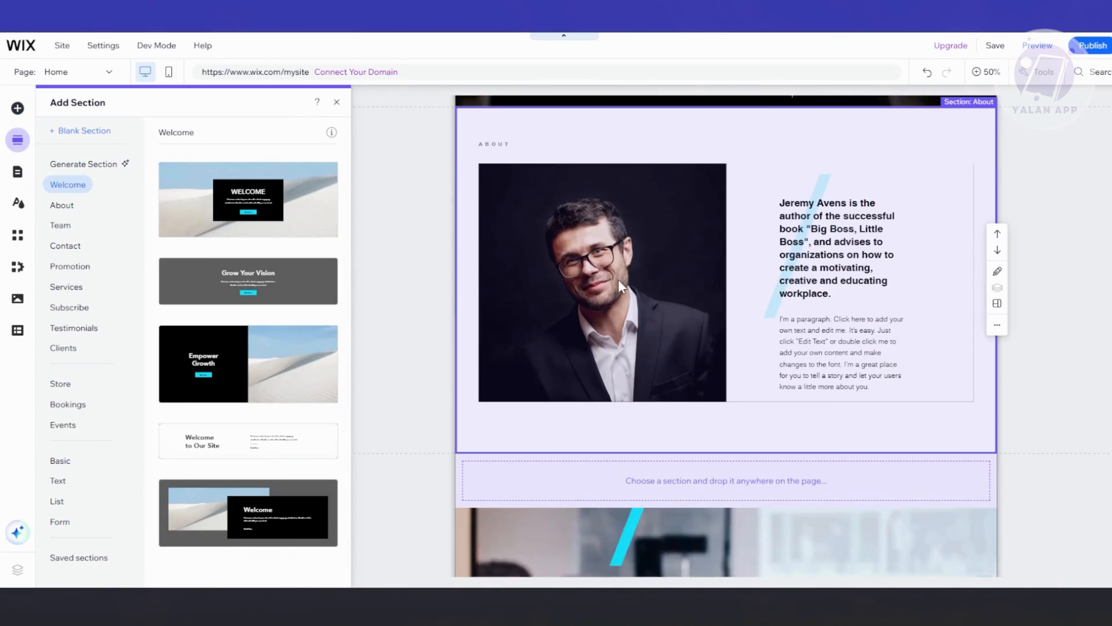
scroll(546, 218, up, 3)
scroll(676, 504, up, 5)
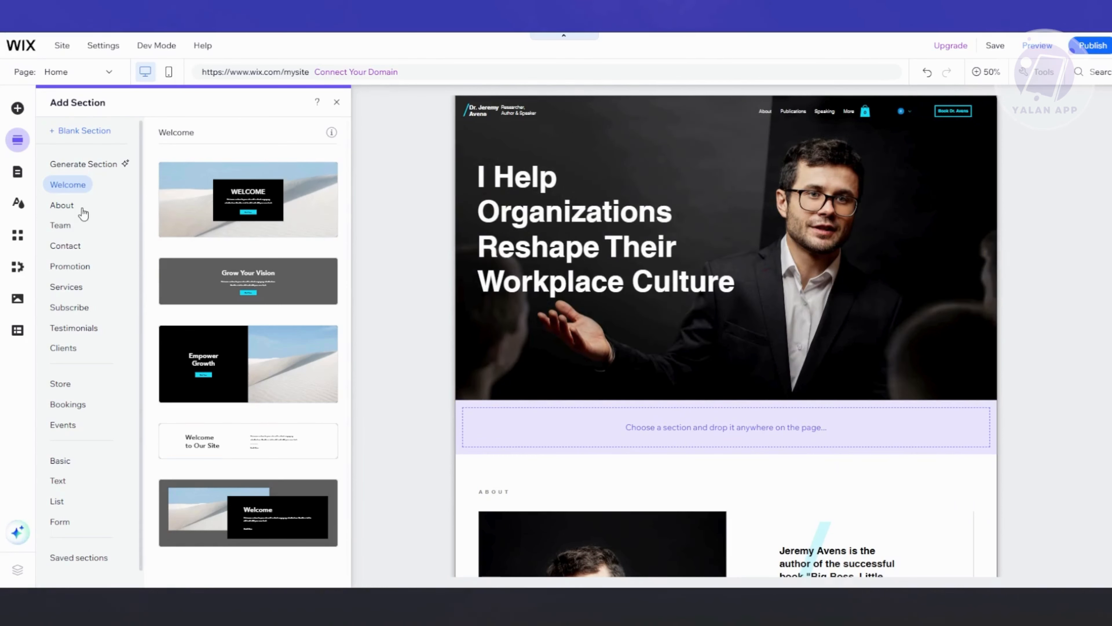
drag(174, 198, 580, 435)
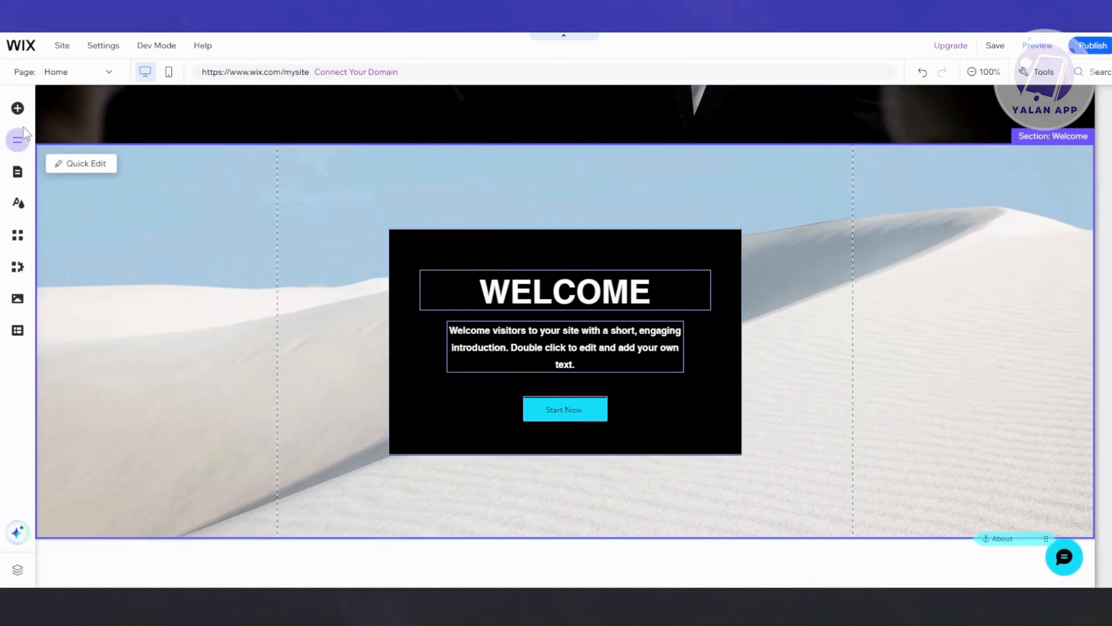
Examine the editor's options for elements, pages, site design, apps, business tools, media and CMS, and close them without changes
click(13, 118)
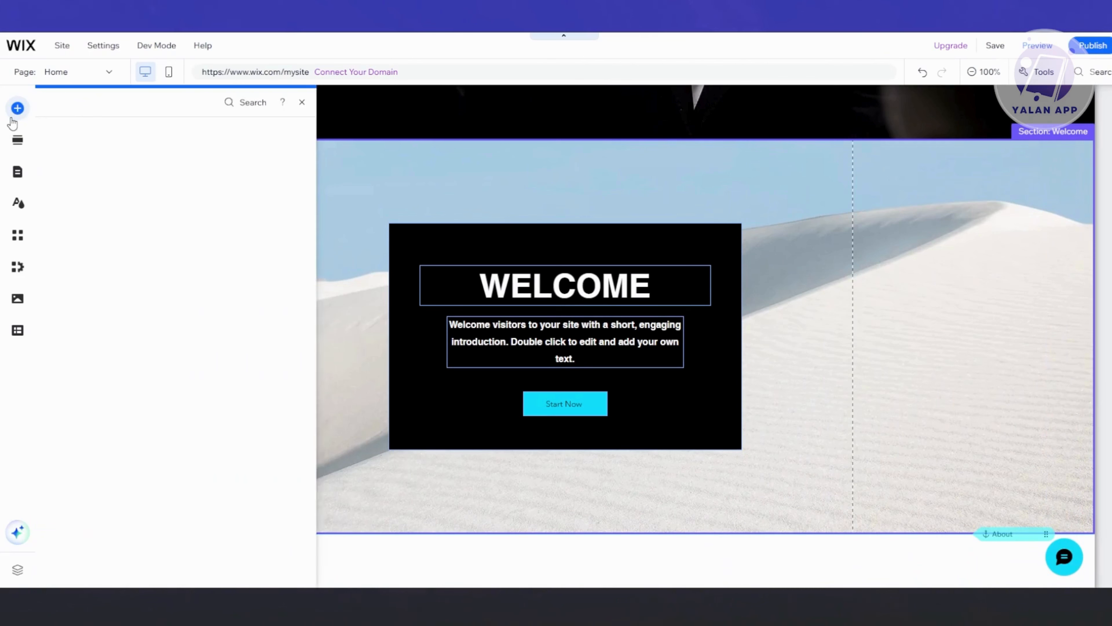
click(13, 172)
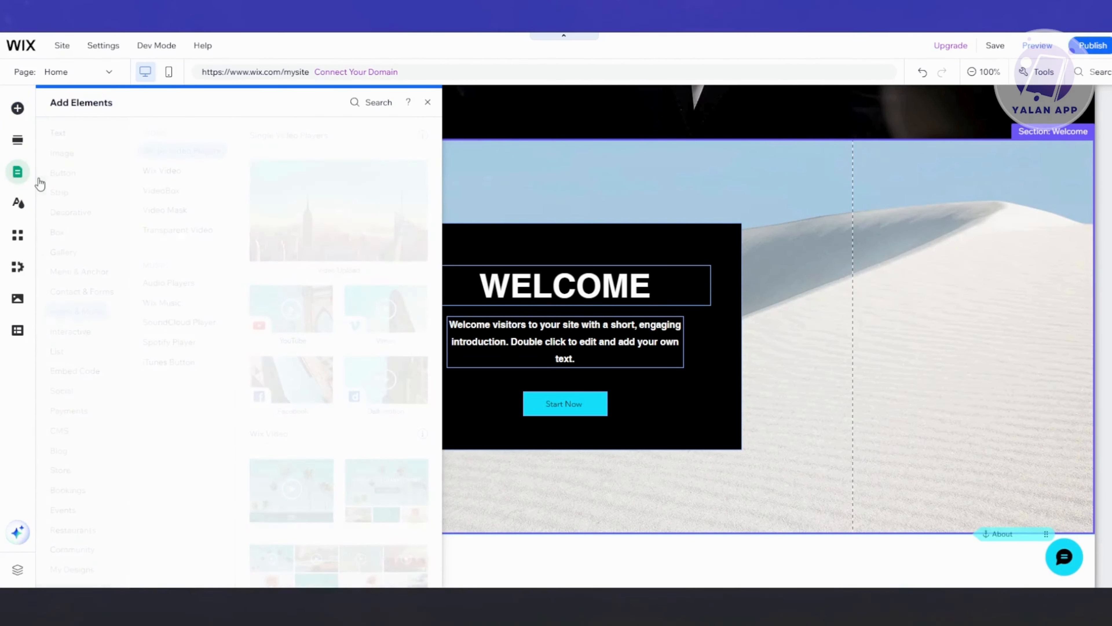
click(18, 202)
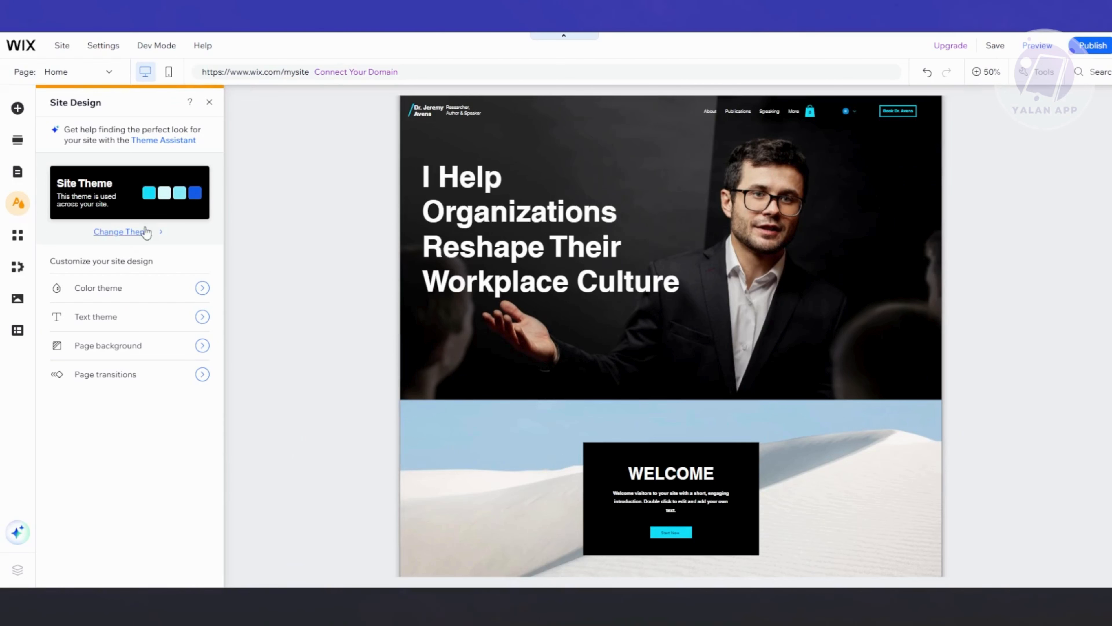
click(18, 238)
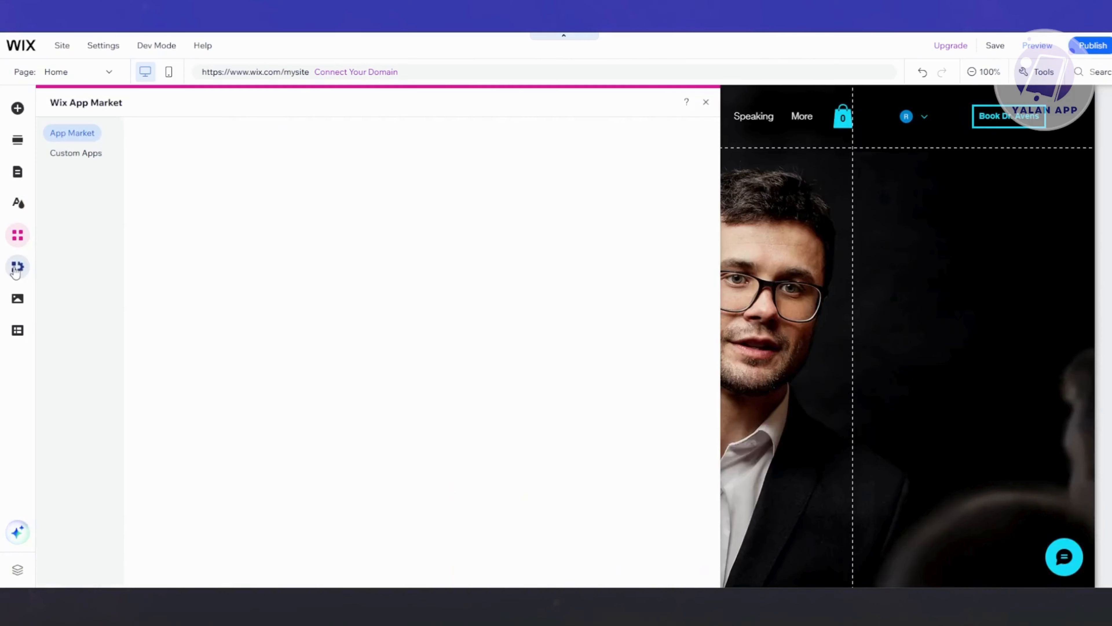
click(15, 269)
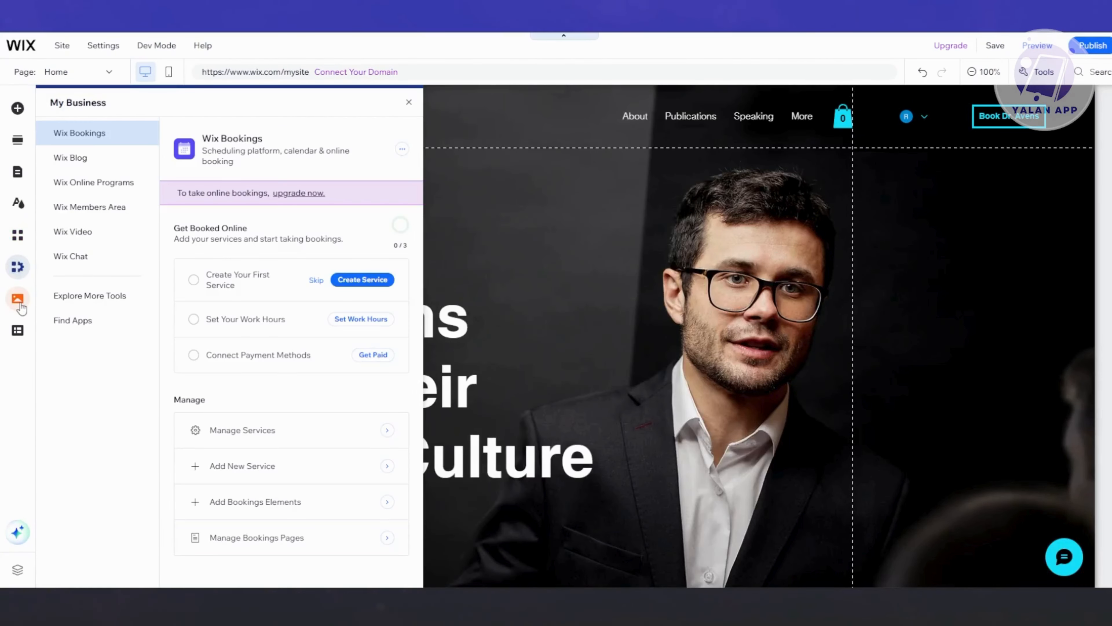
click(18, 299)
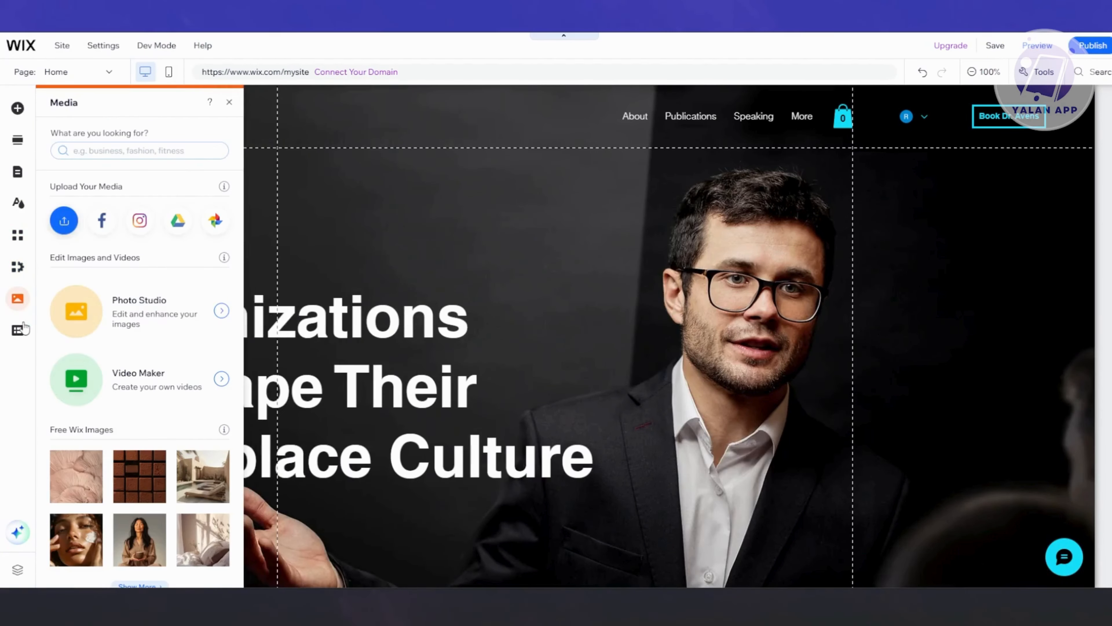
click(17, 330)
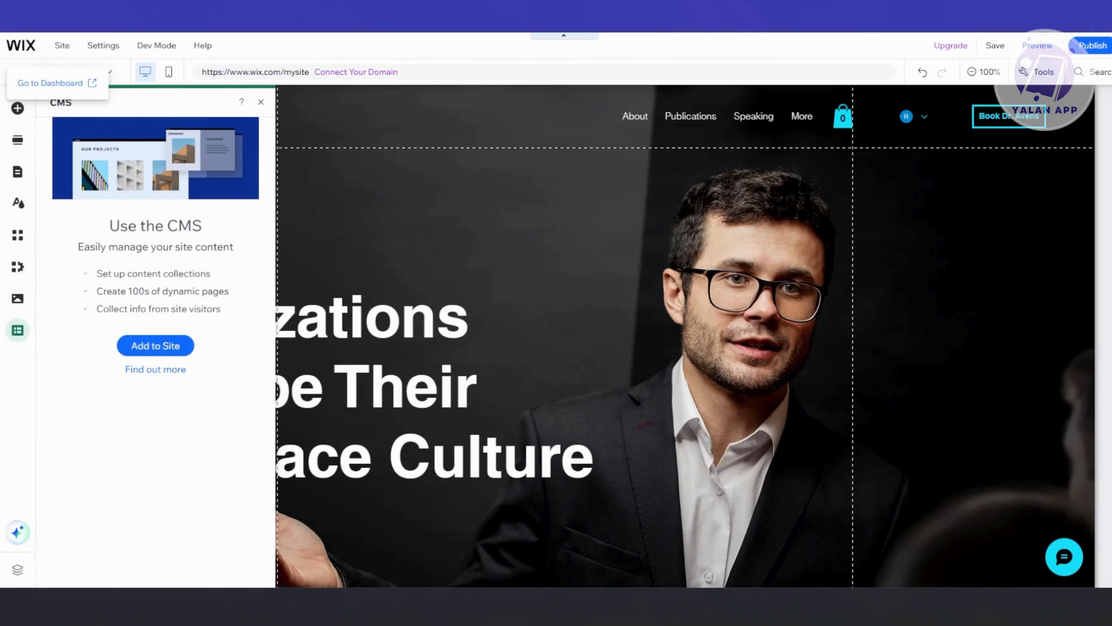
click(265, 105)
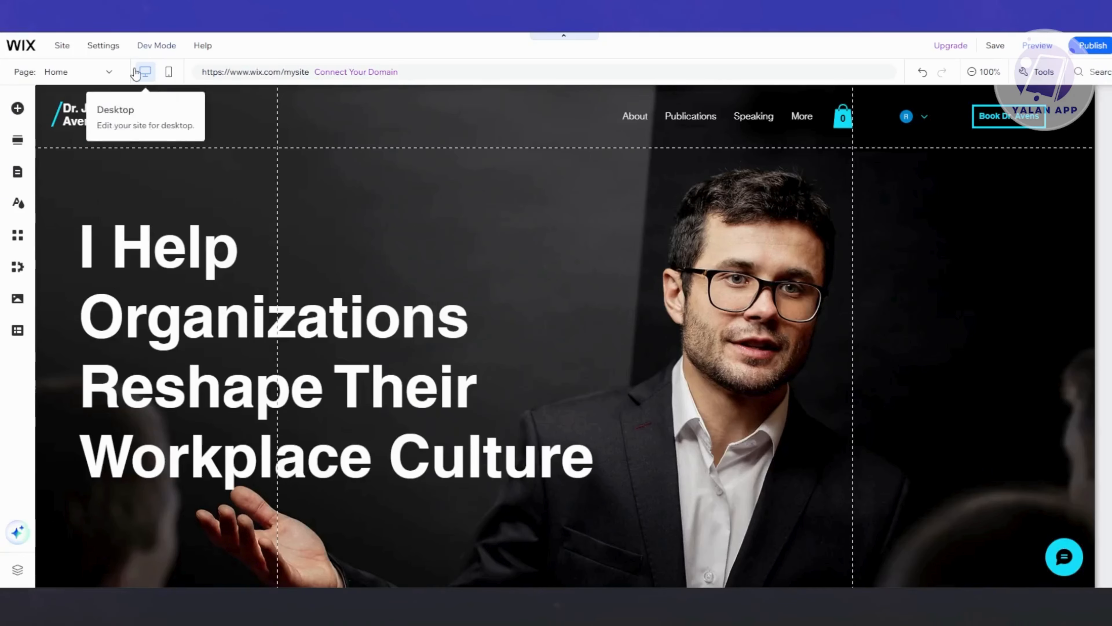
Go to the site's dashboard and view its published online programs and its list of booking services
click(62, 45)
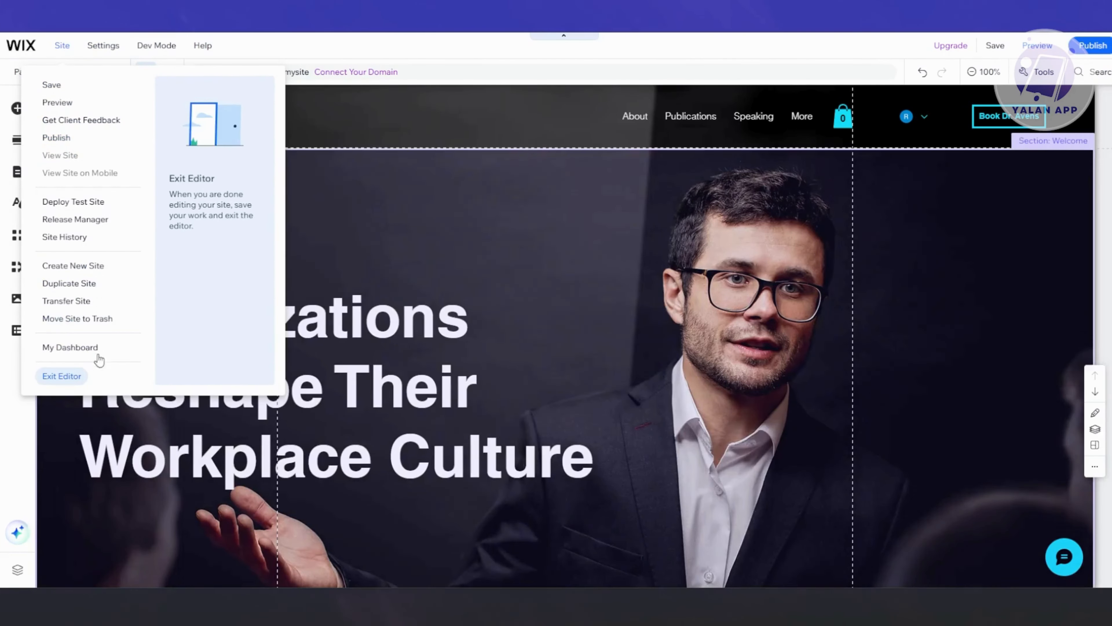
click(83, 347)
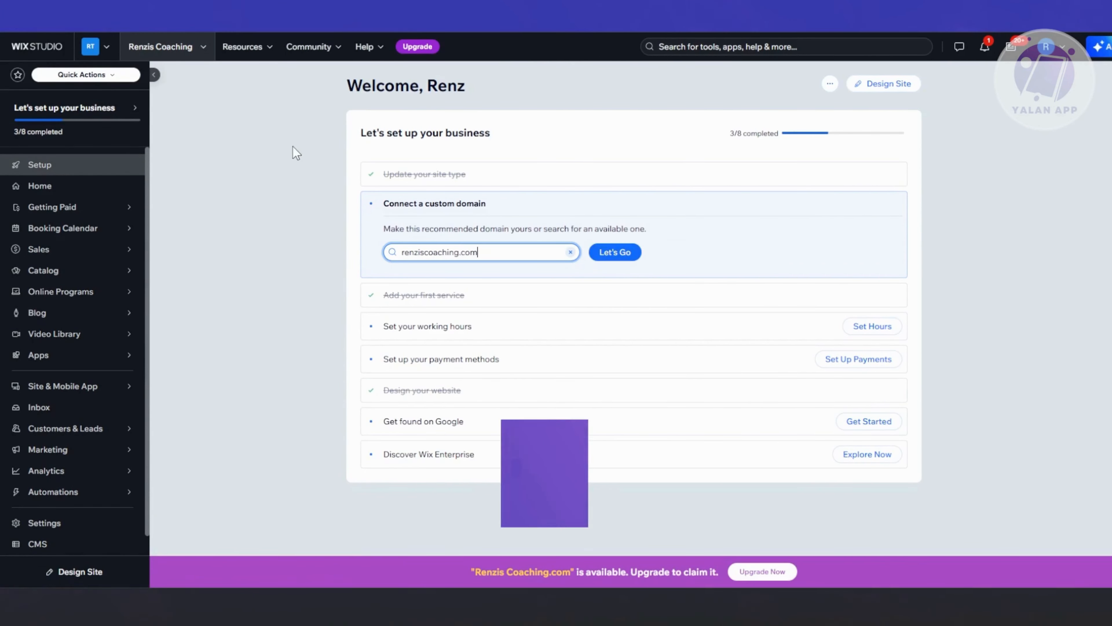
mouse_move(114, 294)
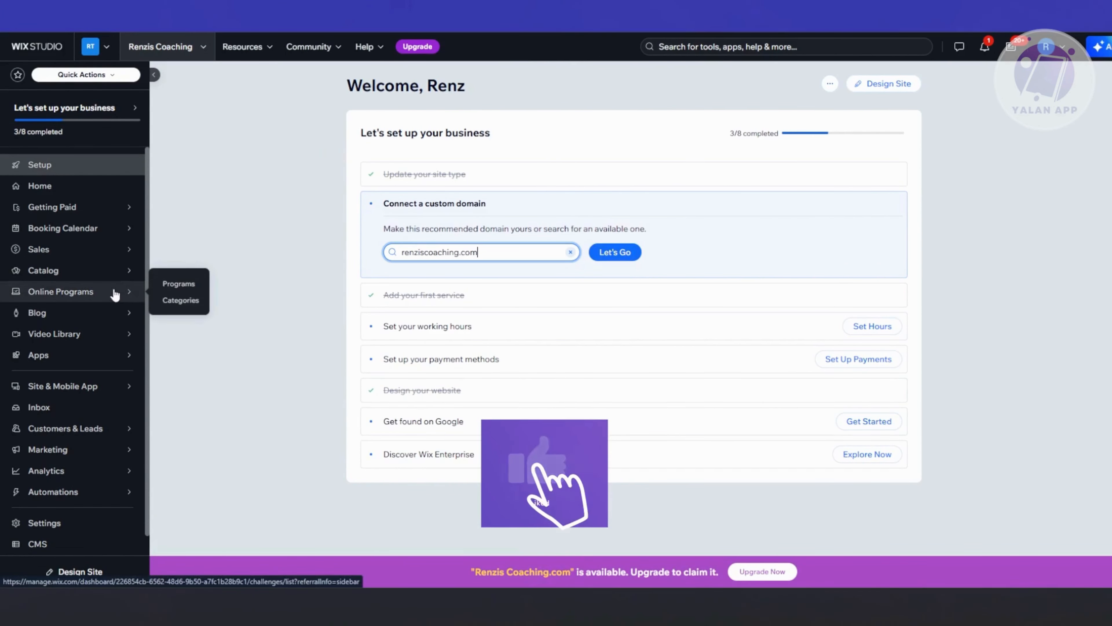
click(180, 285)
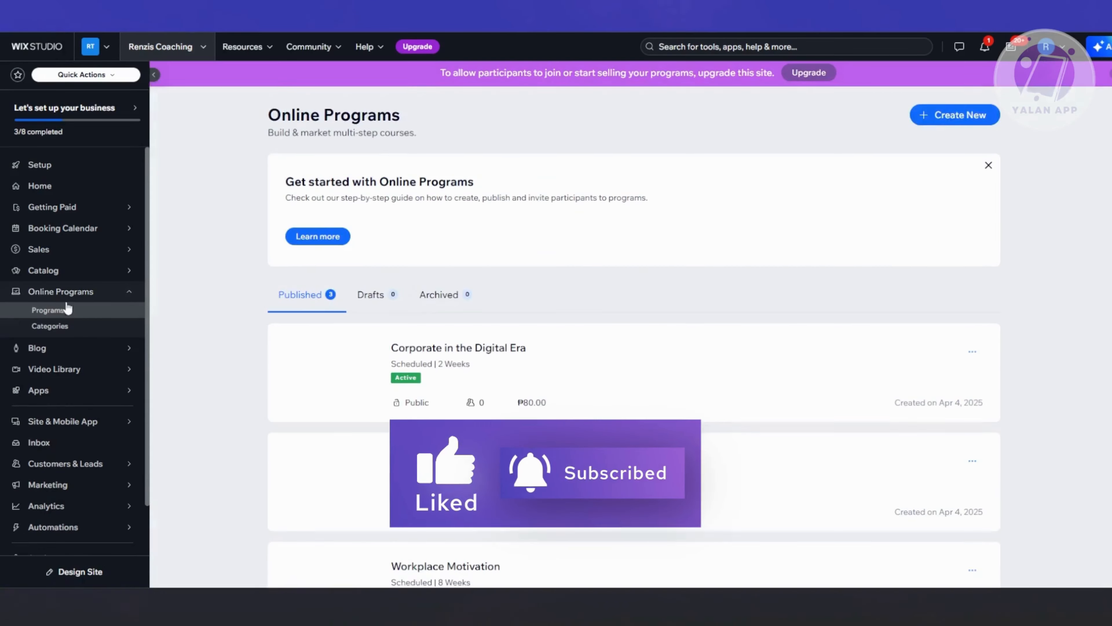
scroll(403, 301, down, 2)
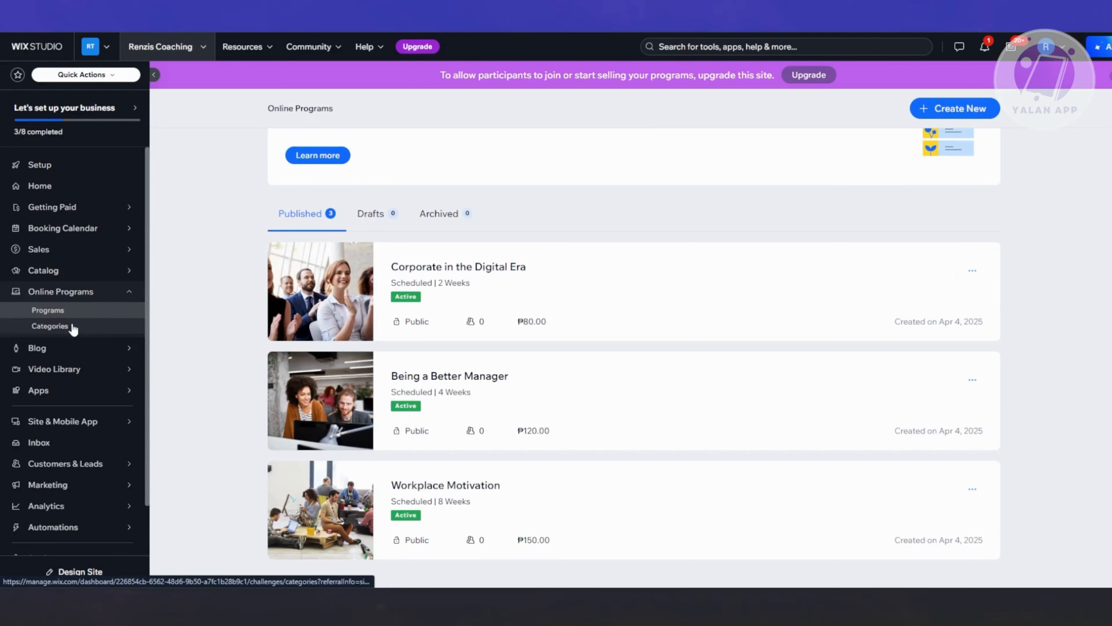
mouse_move(69, 256)
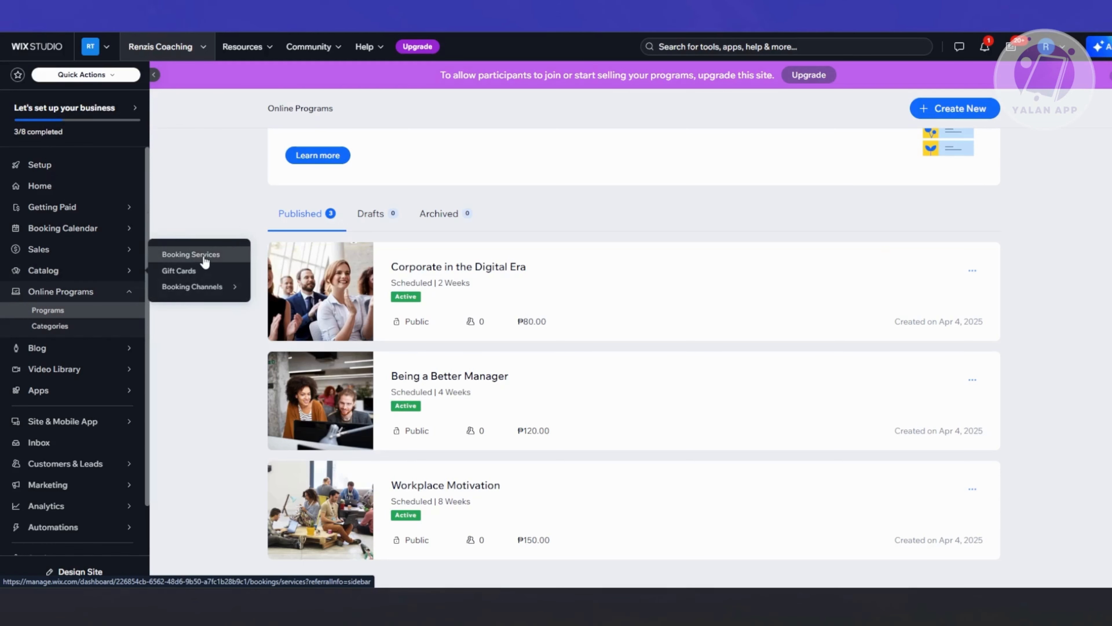
click(208, 259)
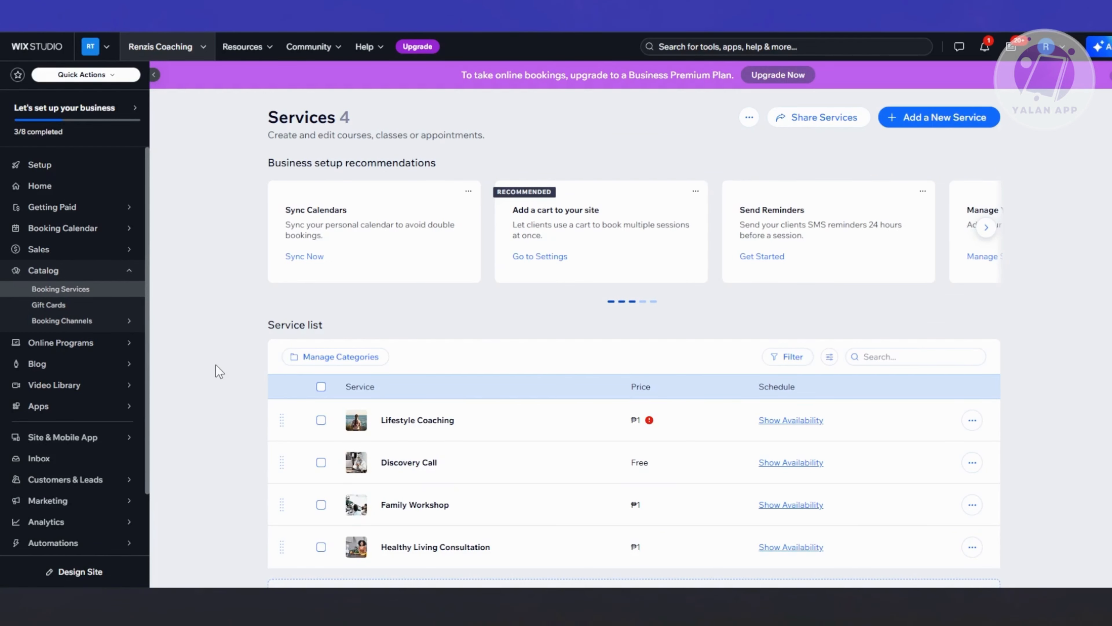
Open the Lifestyle Coaching service from the service list for editing
scroll(209, 342, down, 2)
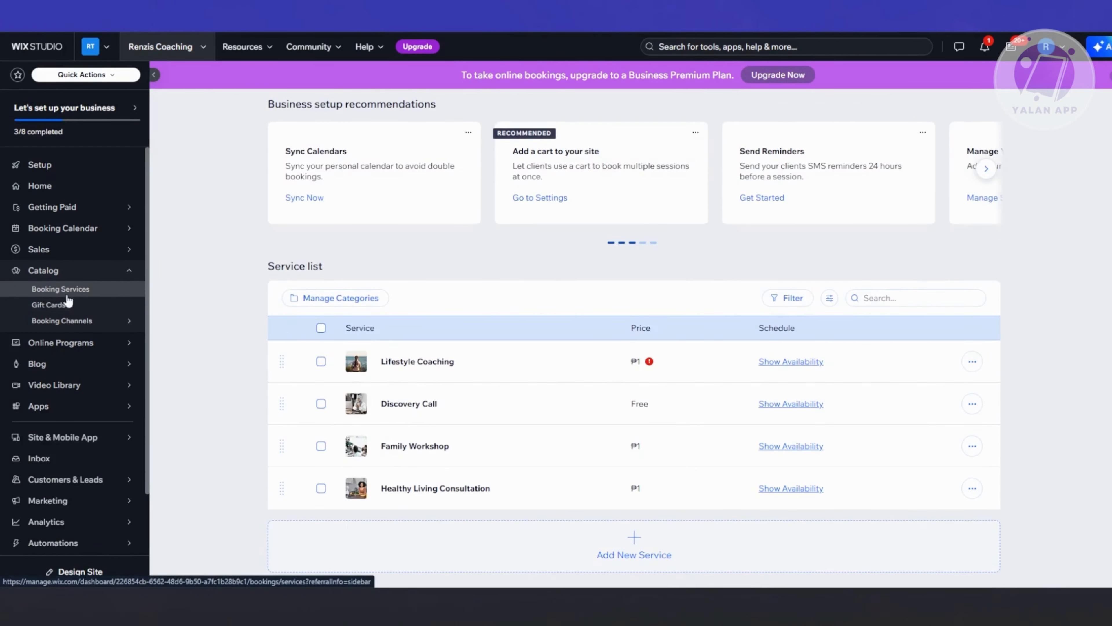
scroll(254, 377, down, 1)
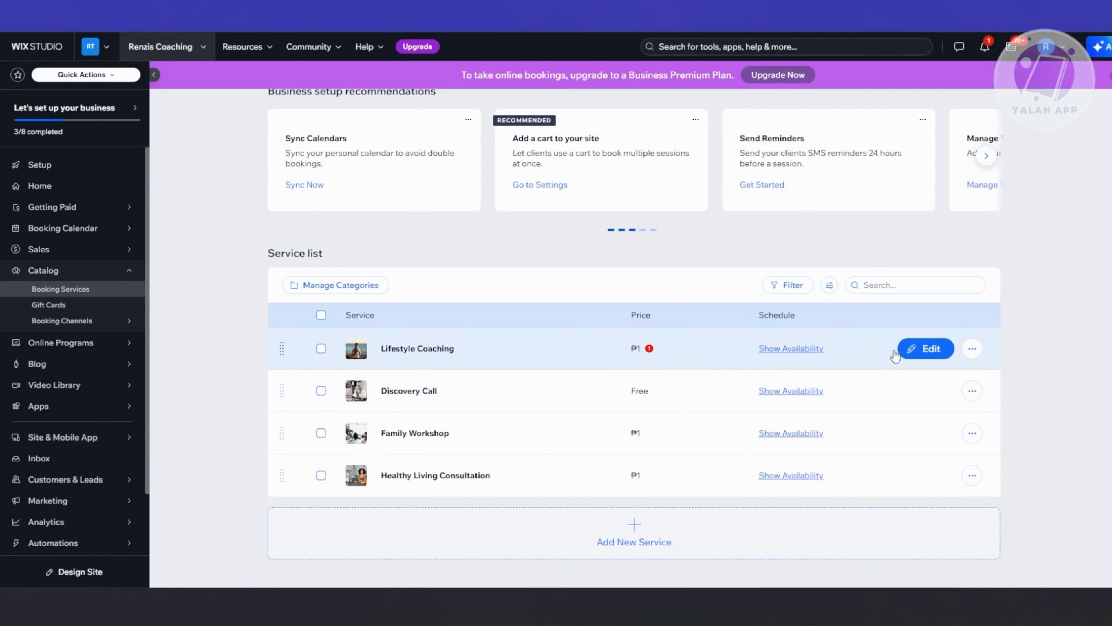
click(925, 349)
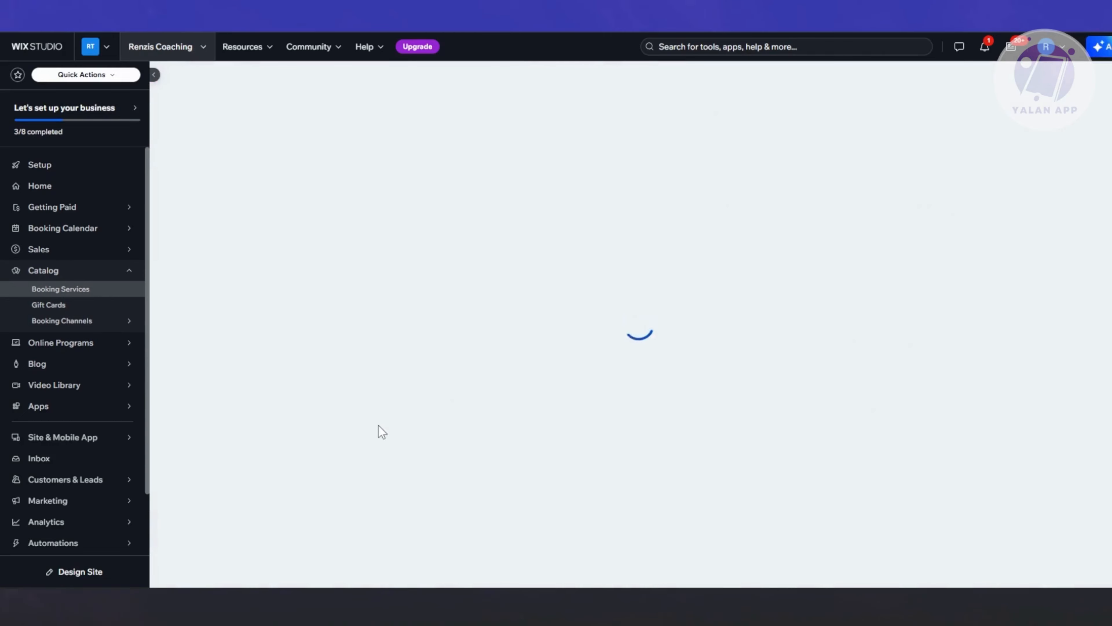
Examine the service's details, duration, payment options, session price and membership plans, and collapse the Locations section
scroll(240, 287, down, 3)
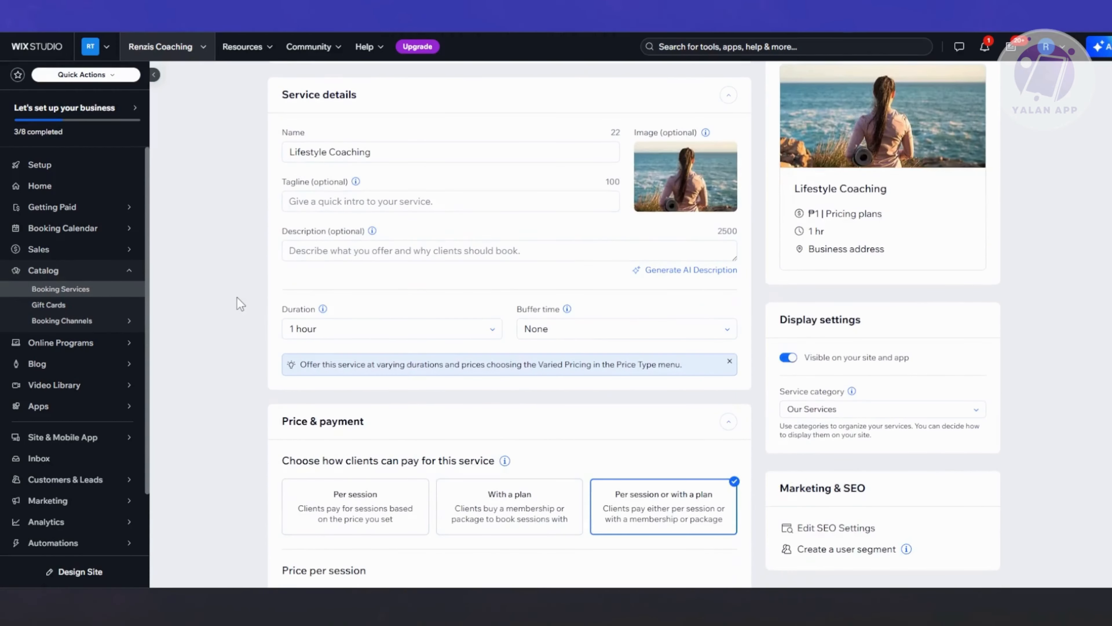
scroll(239, 291, down, 2)
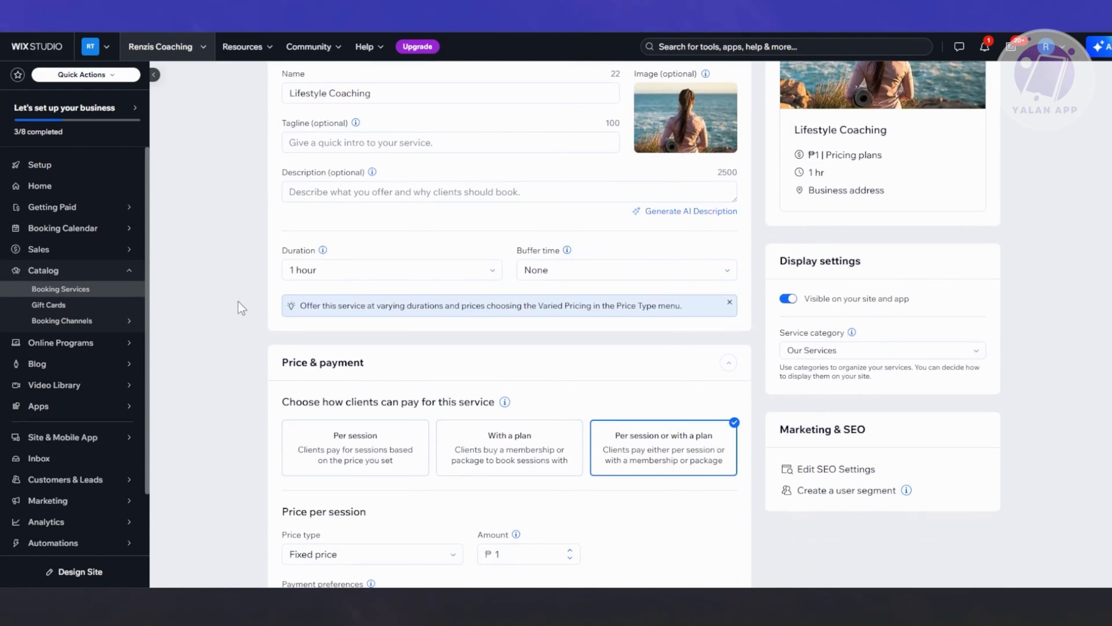
scroll(241, 311, up, 2)
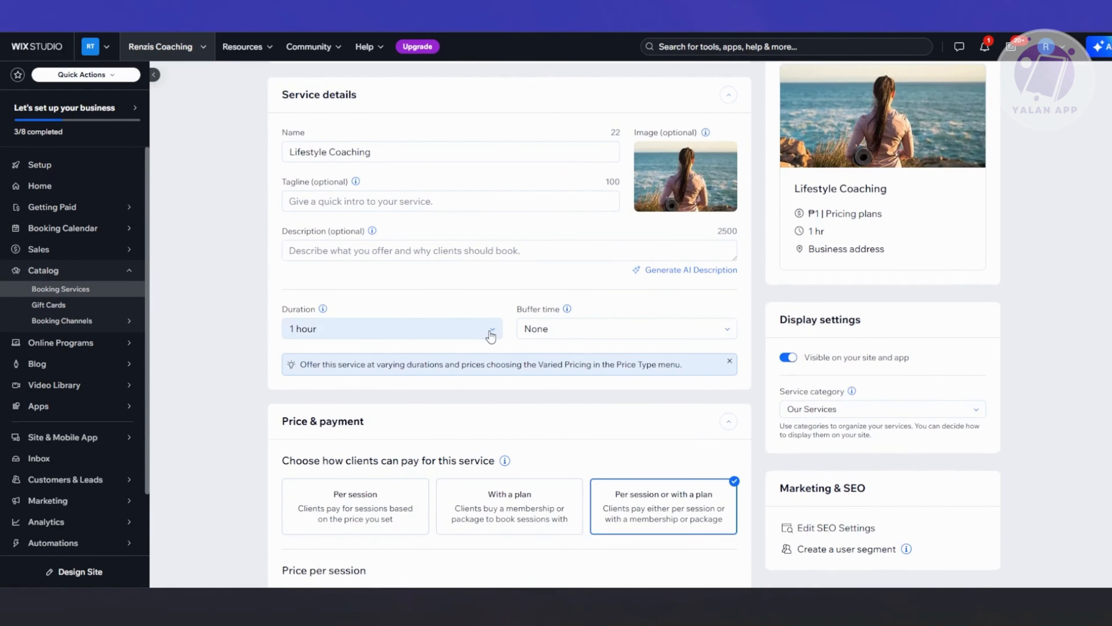
scroll(572, 305, down, 4)
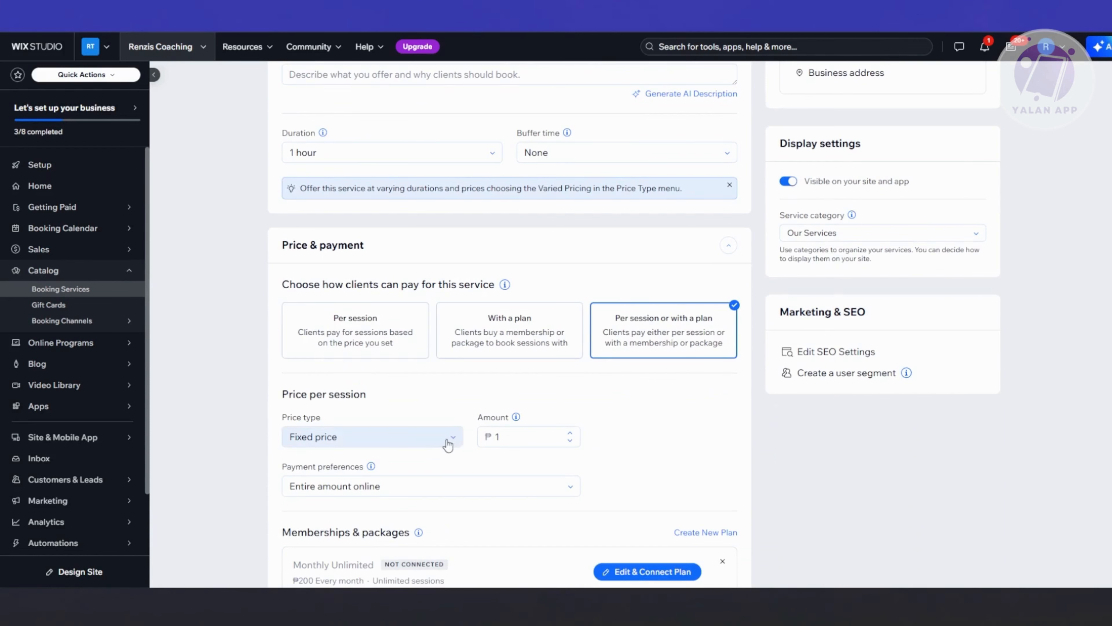
double_click(495, 437)
drag(495, 436, 455, 425)
scroll(302, 455, down, 8)
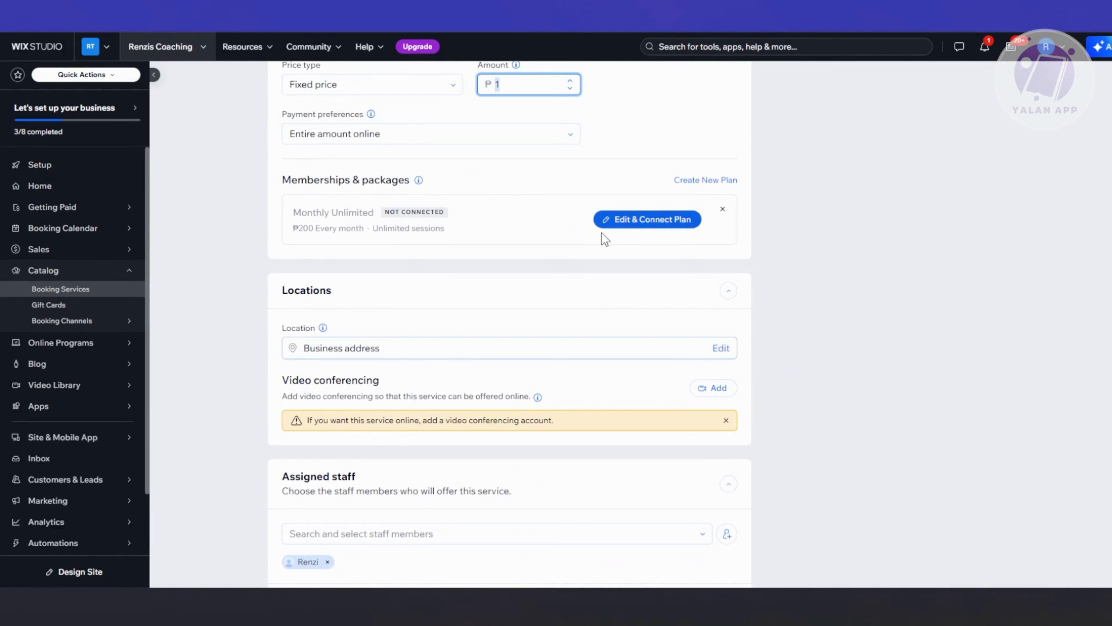
drag(285, 295, 432, 298)
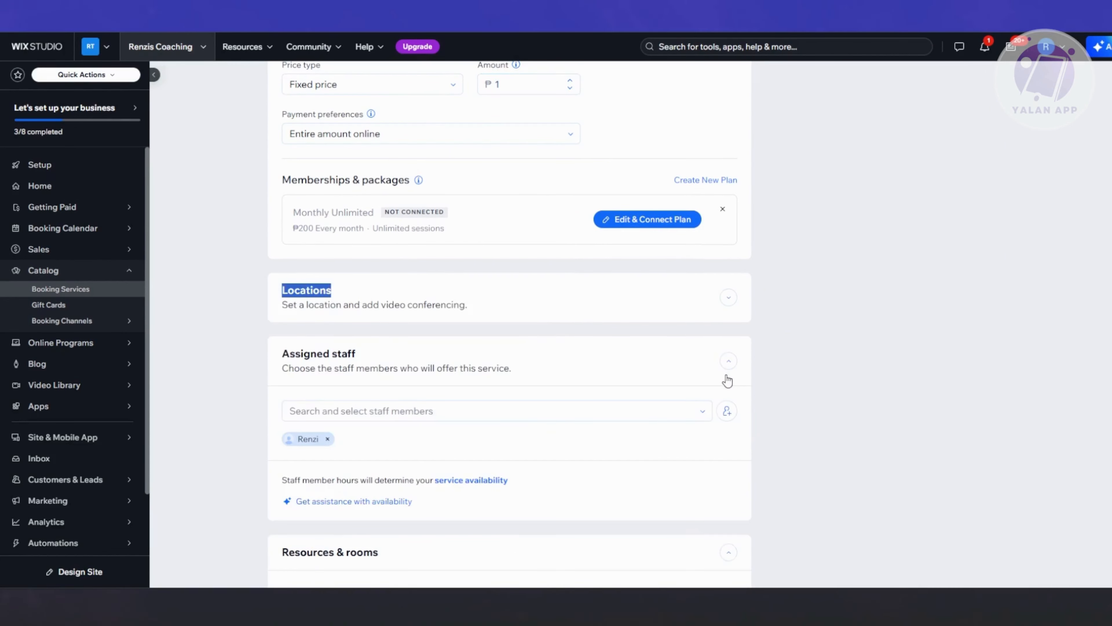
Assign the first staff member in the staff list to the Lifestyle Coaching service as an additional provider
scroll(500, 394, down, 5)
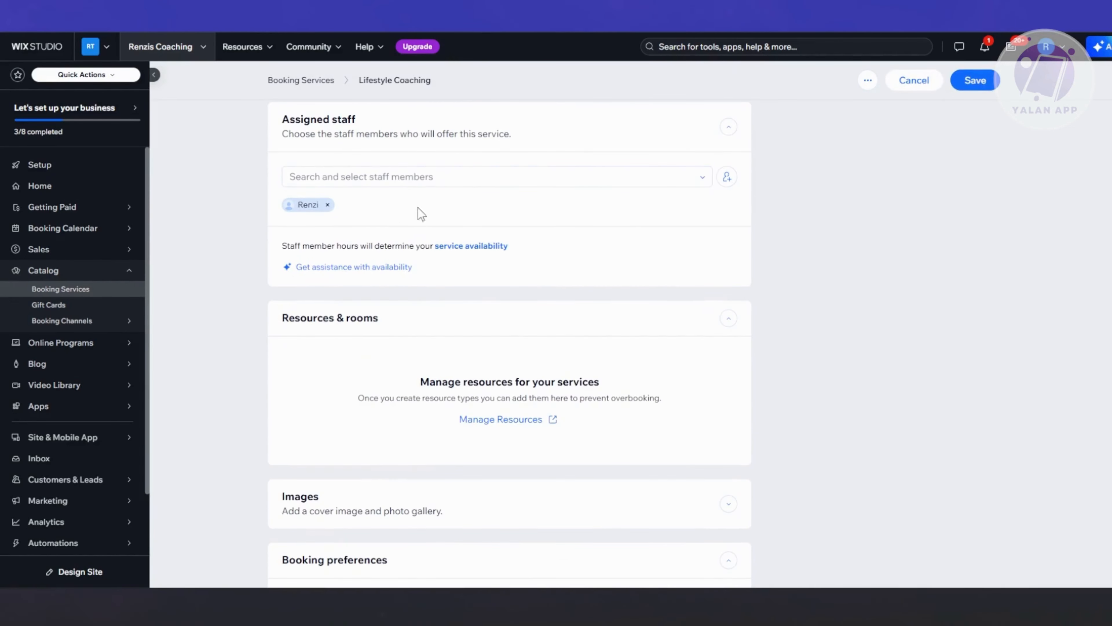
click(443, 178)
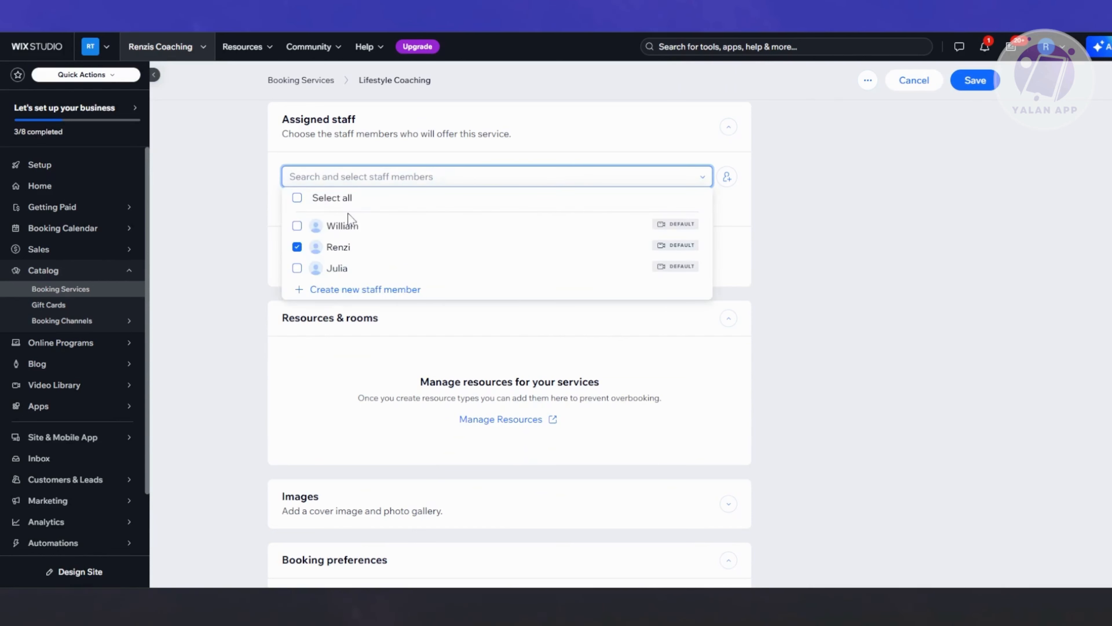
click(298, 229)
click(925, 289)
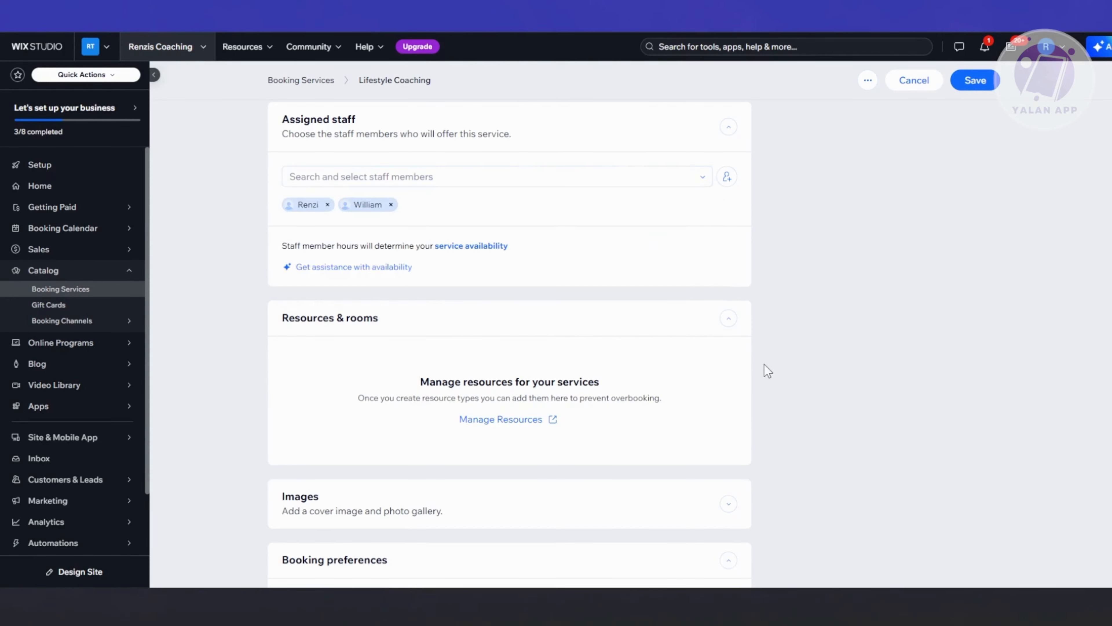
Review the booking preferences, save the Lifestyle Coaching service without connecting a plan, and dismiss the upgrade offer
scroll(767, 370, down, 10)
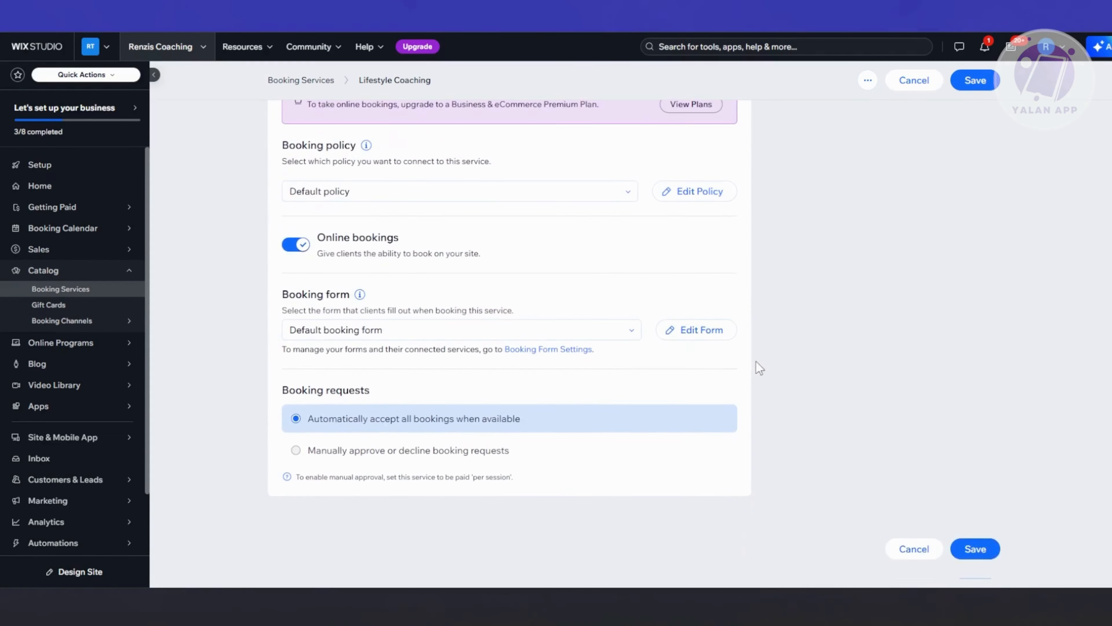
scroll(870, 415, up, 15)
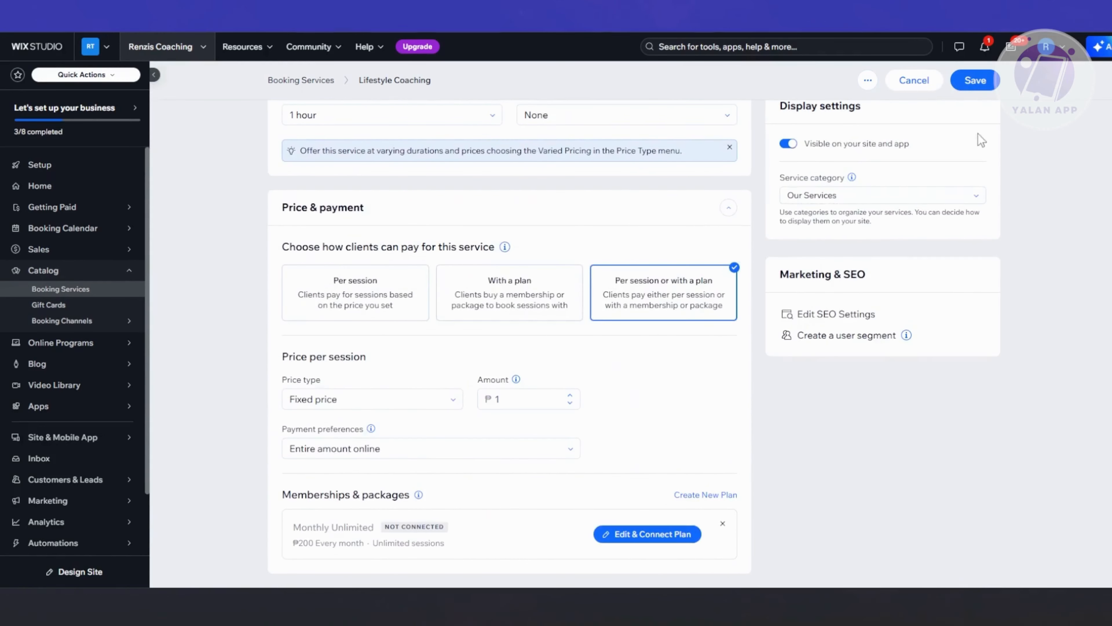
click(984, 84)
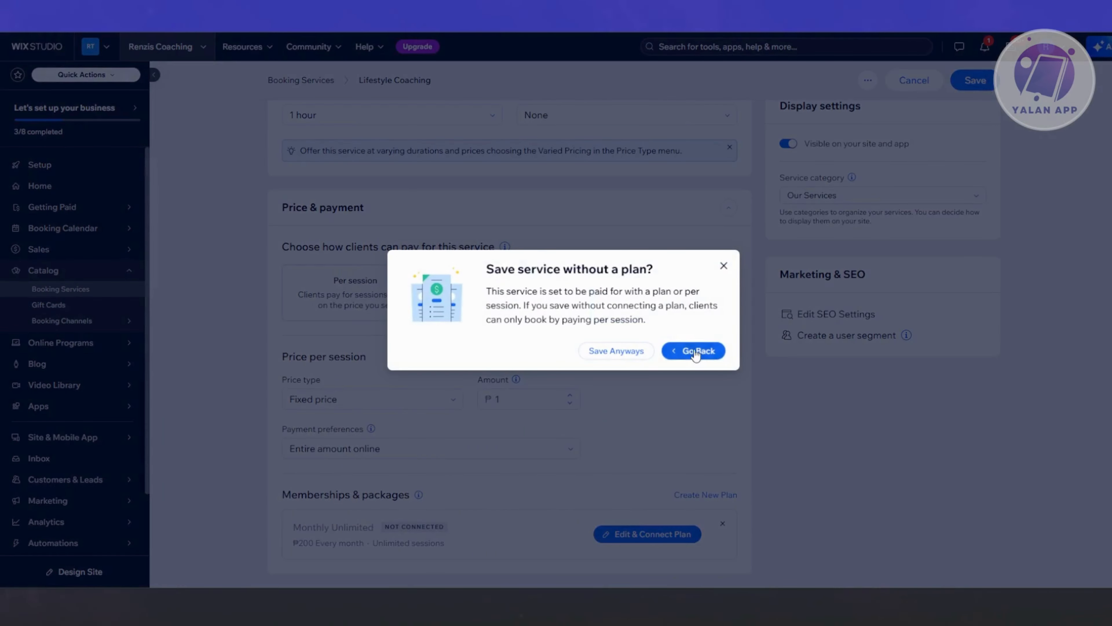
click(618, 354)
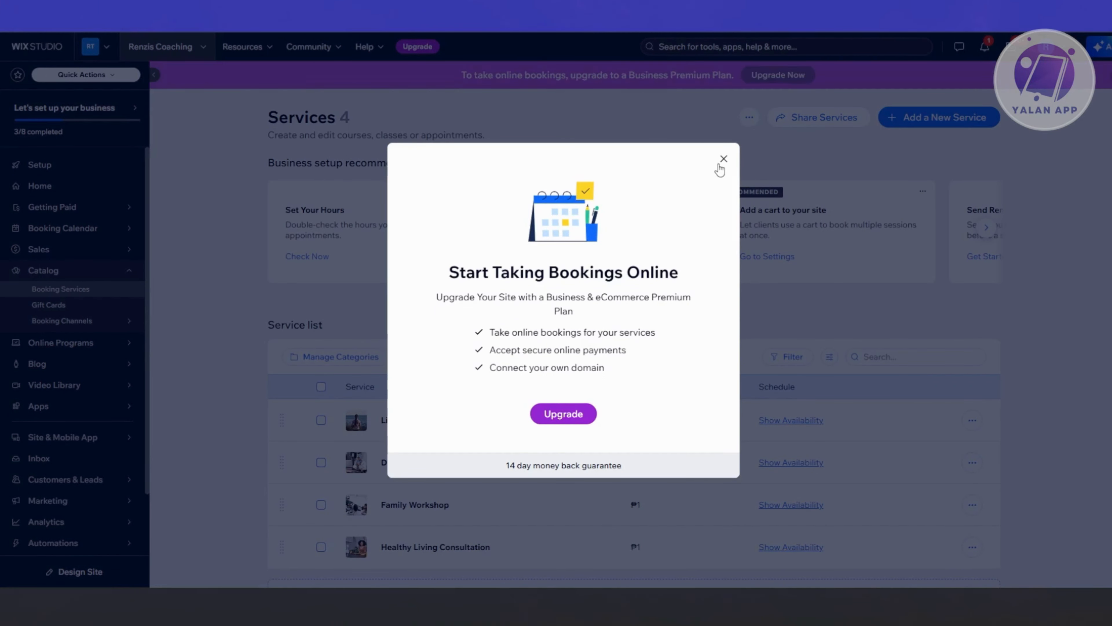
click(724, 159)
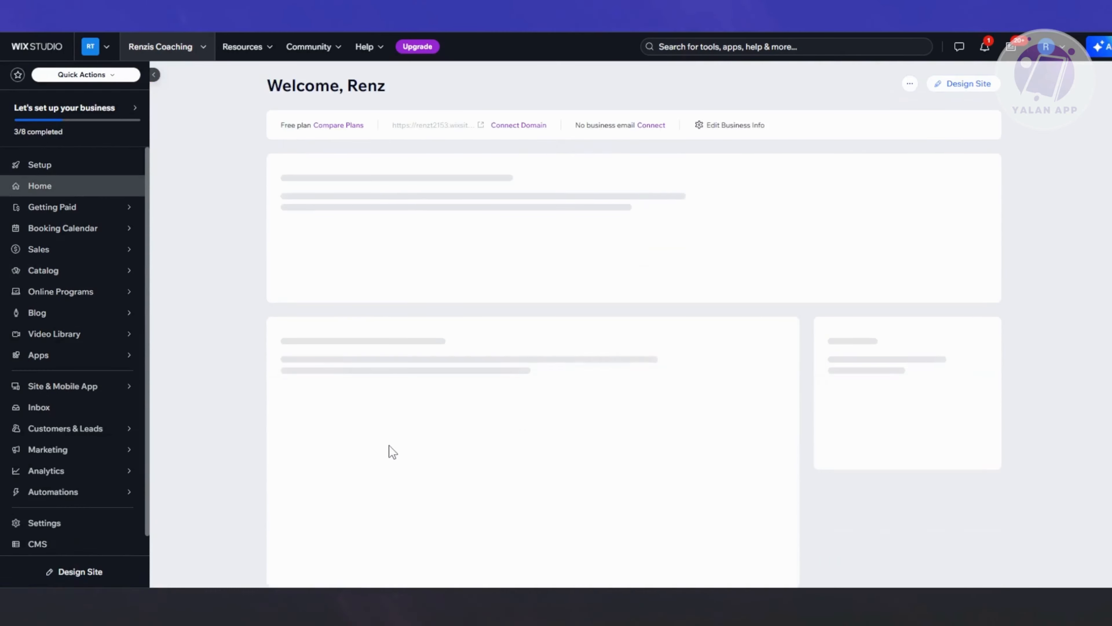
Open the business setup checklist in the site's dashboard
click(65, 166)
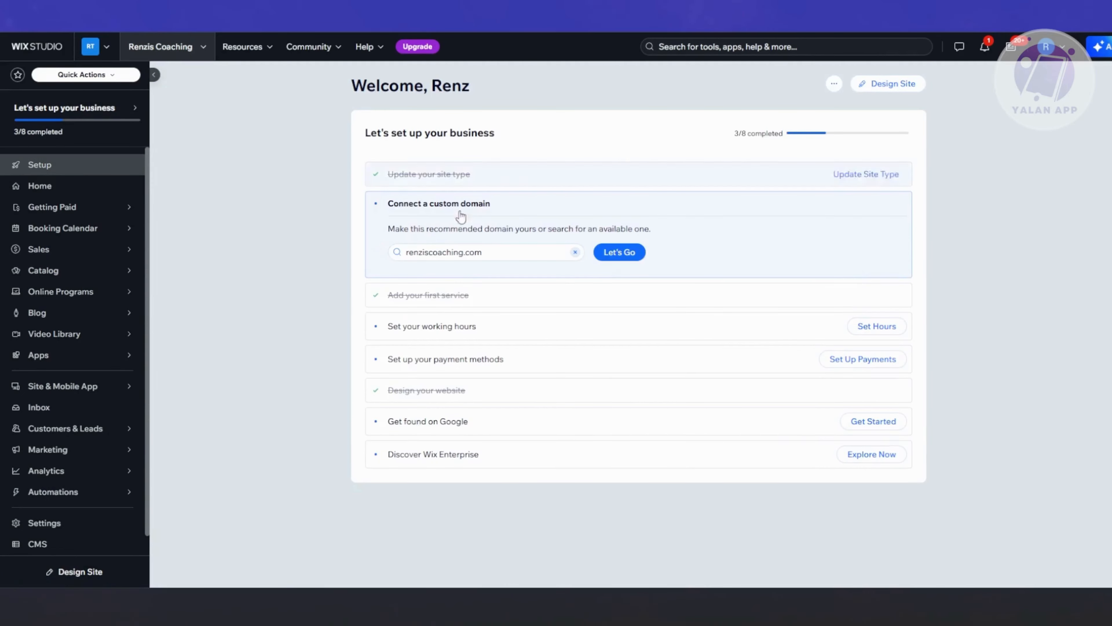